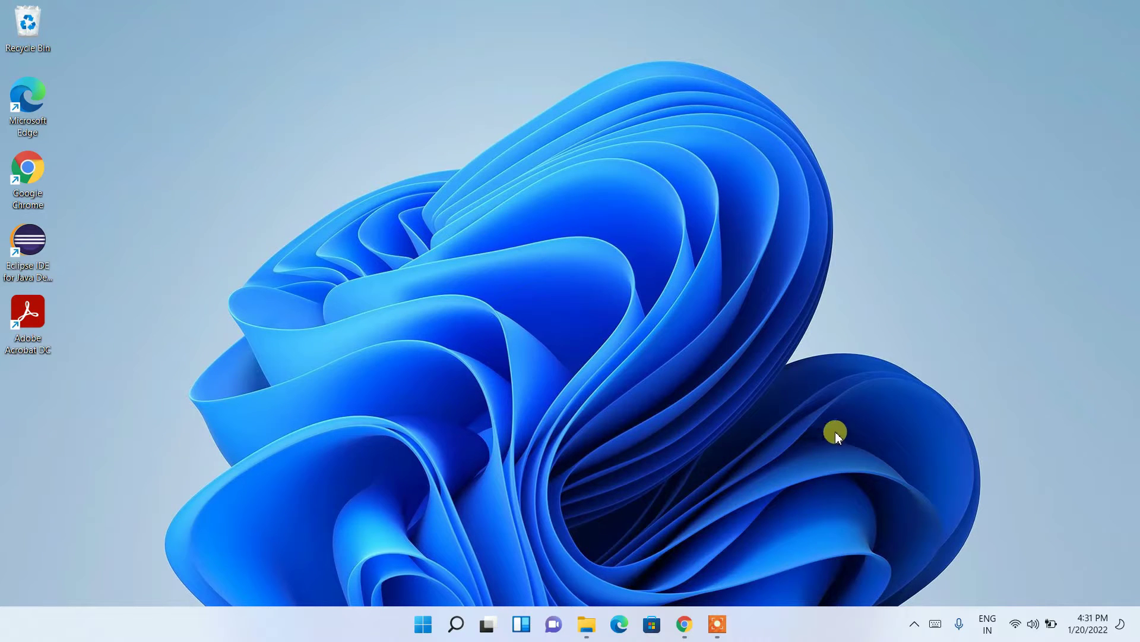
- Search Google in Chrome for 'jdk download'
{"action": "left_click", "coordinate": [684, 623]}
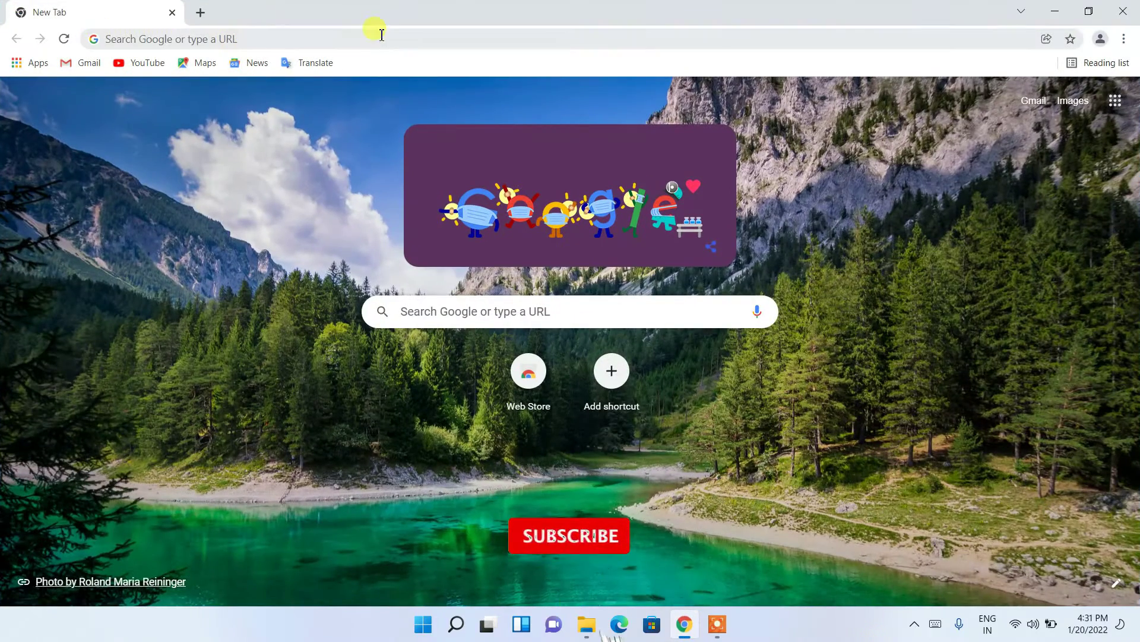
{"action": "left_click", "coordinate": [356, 39]}
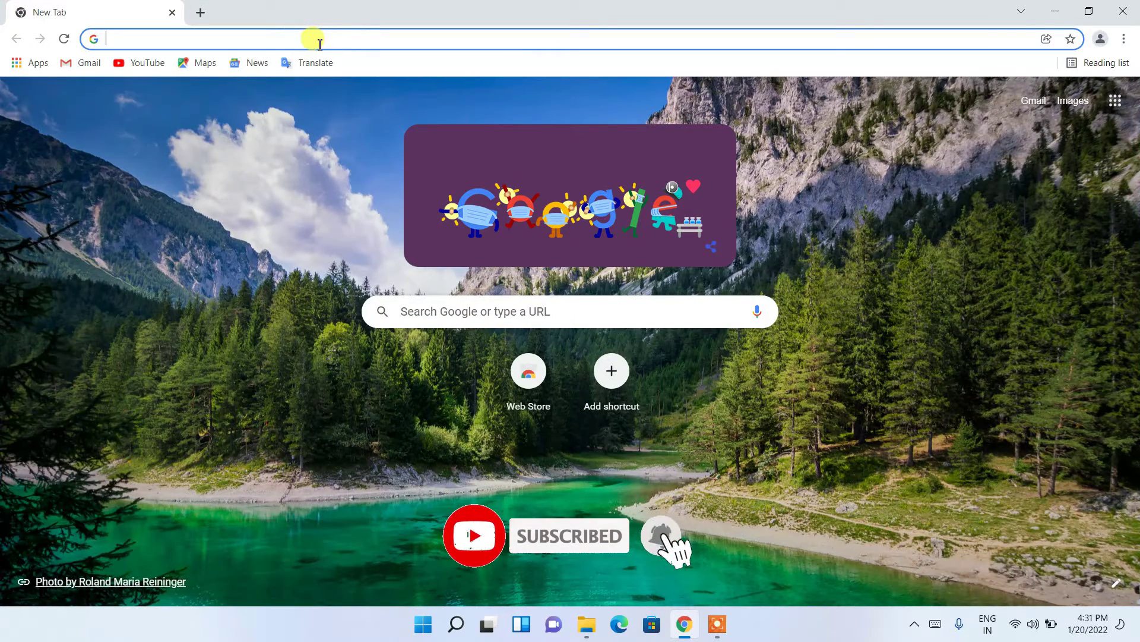
{"action": "type", "text": "jdk download"}
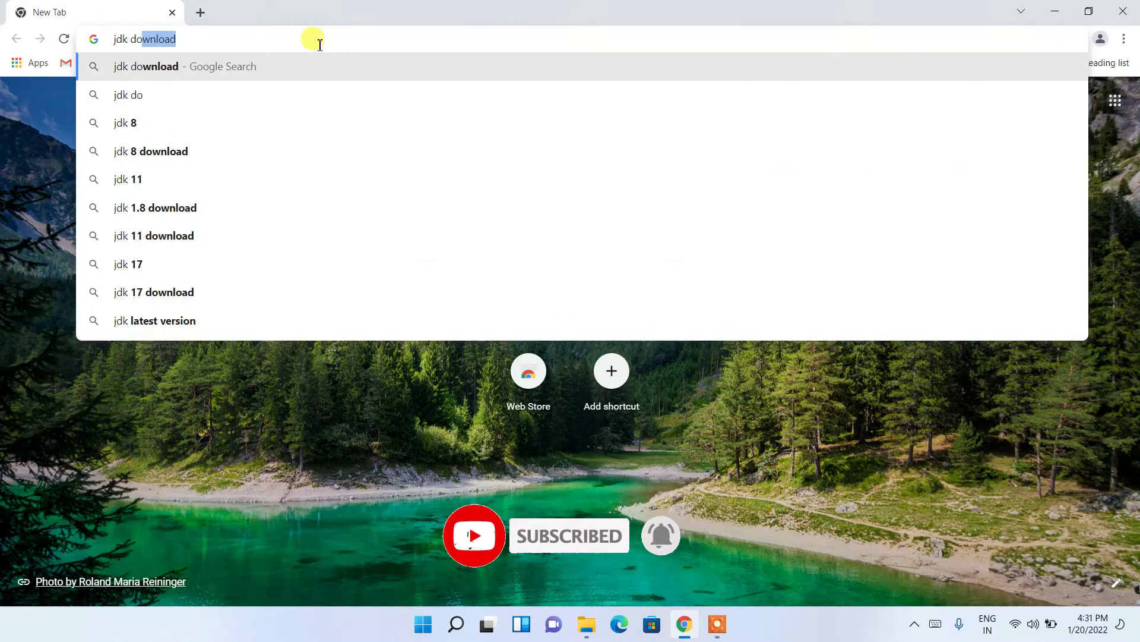
{"action": "key", "text": "Return"}
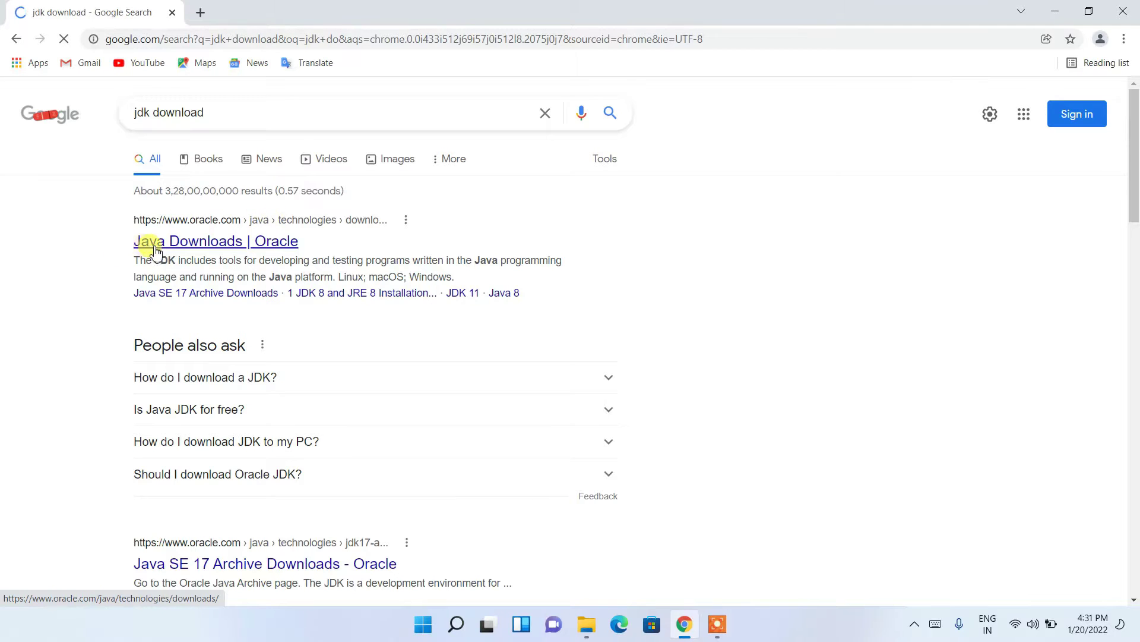
- Open Oracle's Java Downloads page and highlight the JDK 17.0.2 downloads heading
{"action": "left_click", "coordinate": [216, 242]}
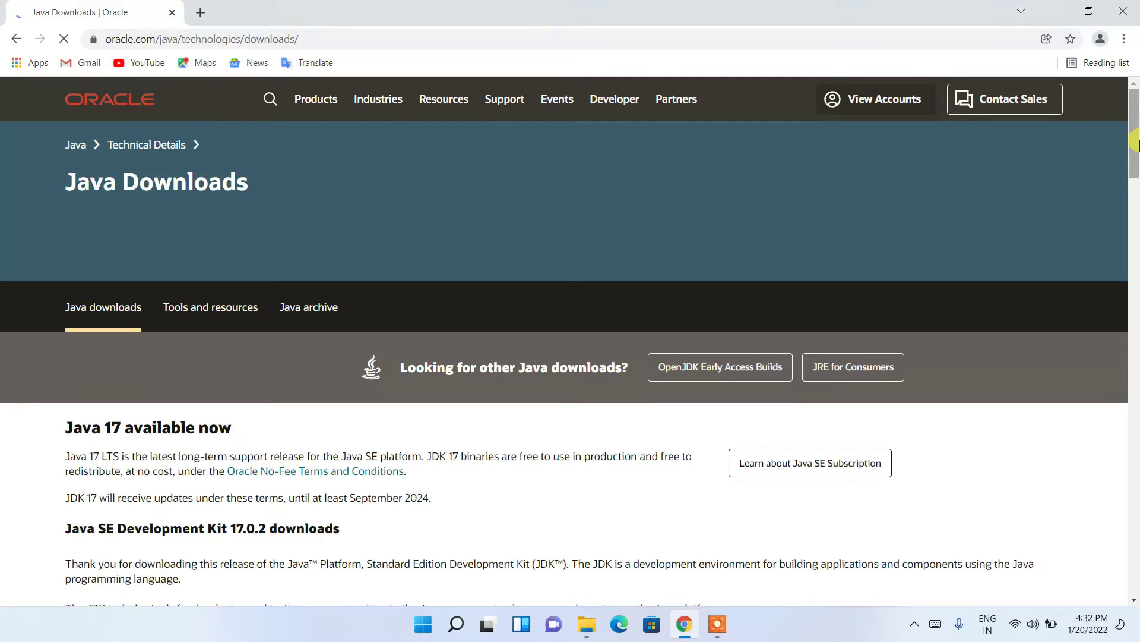
{"action": "left_click_drag", "start_coordinate": [1136, 143], "coordinate": [1136, 205]}
{"action": "left_click_drag", "start_coordinate": [79, 159], "coordinate": [266, 163]}
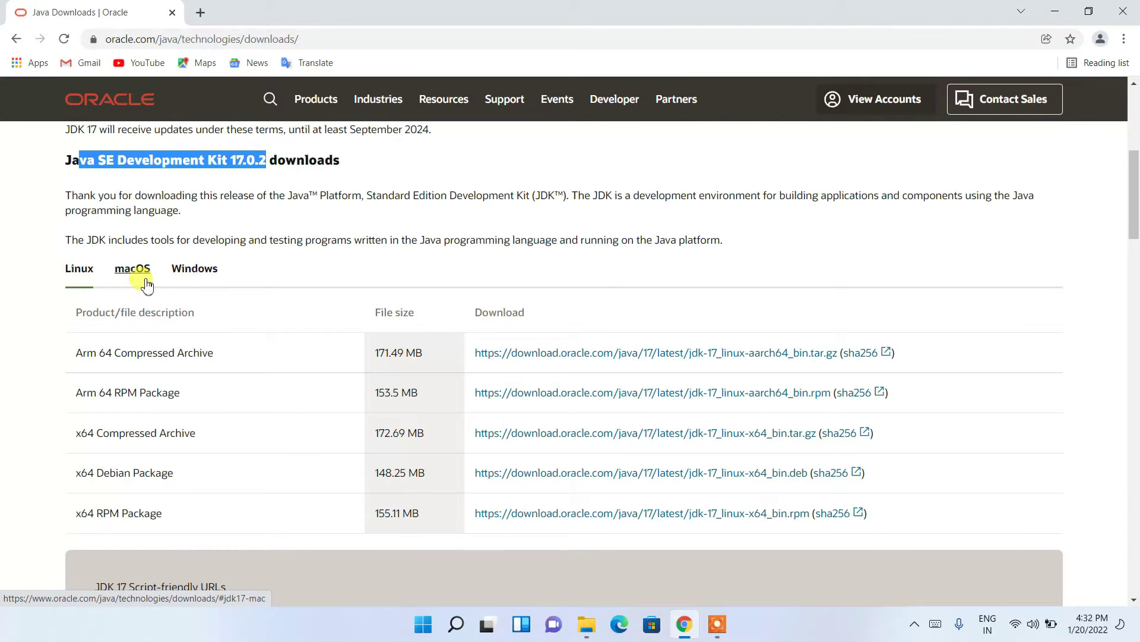
- Show the Windows downloads for JDK 17.0.2 and highlight the x64 MSI Installer row
{"action": "left_click", "coordinate": [203, 274]}
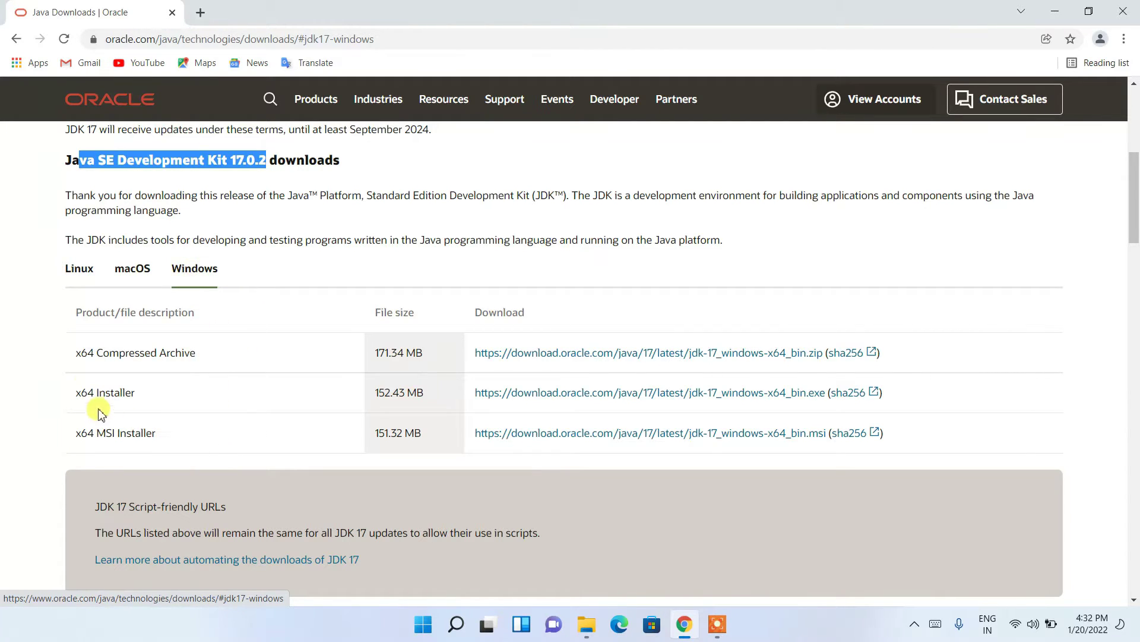
{"action": "left_click_drag", "start_coordinate": [81, 358], "coordinate": [70, 440]}
{"action": "left_click", "coordinate": [169, 438]}
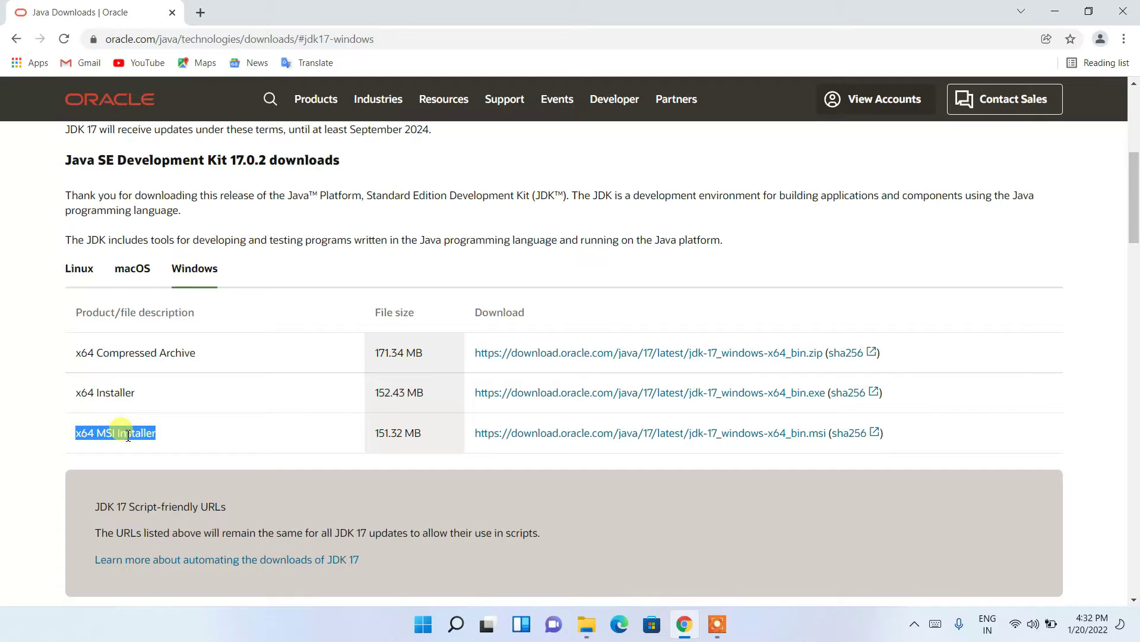
{"action": "left_click", "coordinate": [104, 432]}
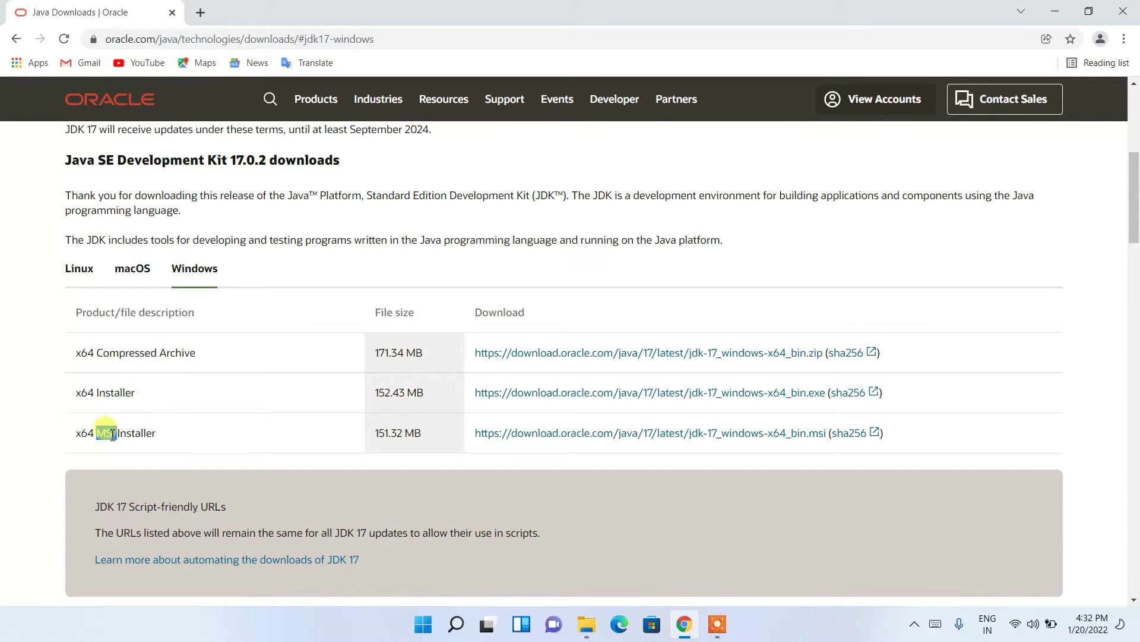
- Cancel and clear the duplicate JDK 17 MSI download, then switch from Chrome to File Explorer
{"action": "left_click", "coordinate": [632, 439]}
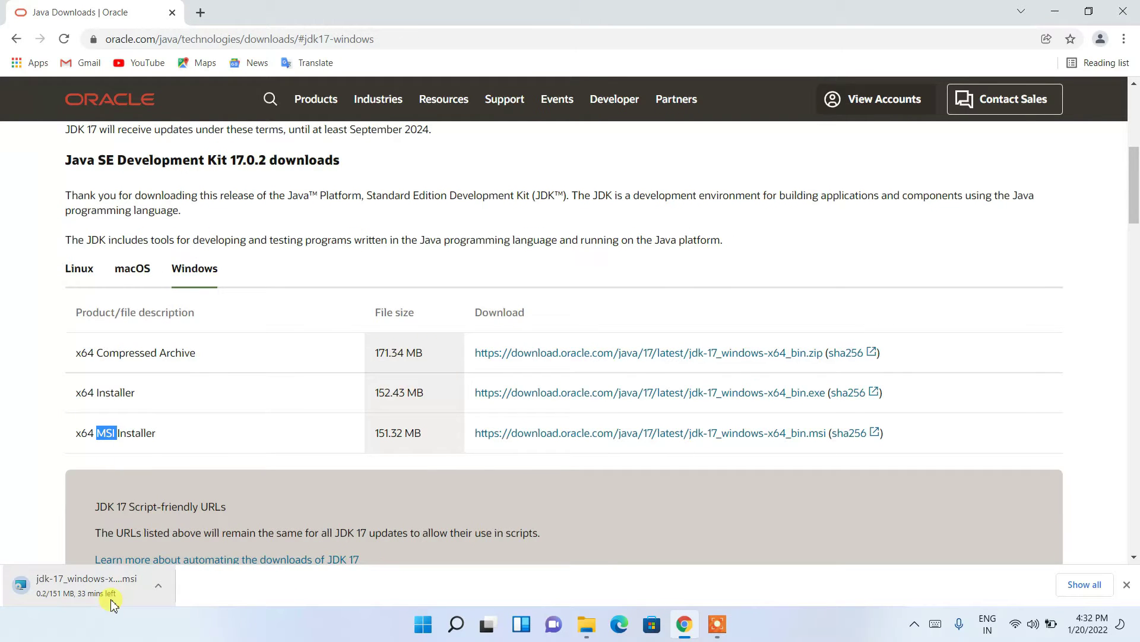
{"action": "left_click", "coordinate": [1085, 584]}
{"action": "left_click", "coordinate": [484, 278]}
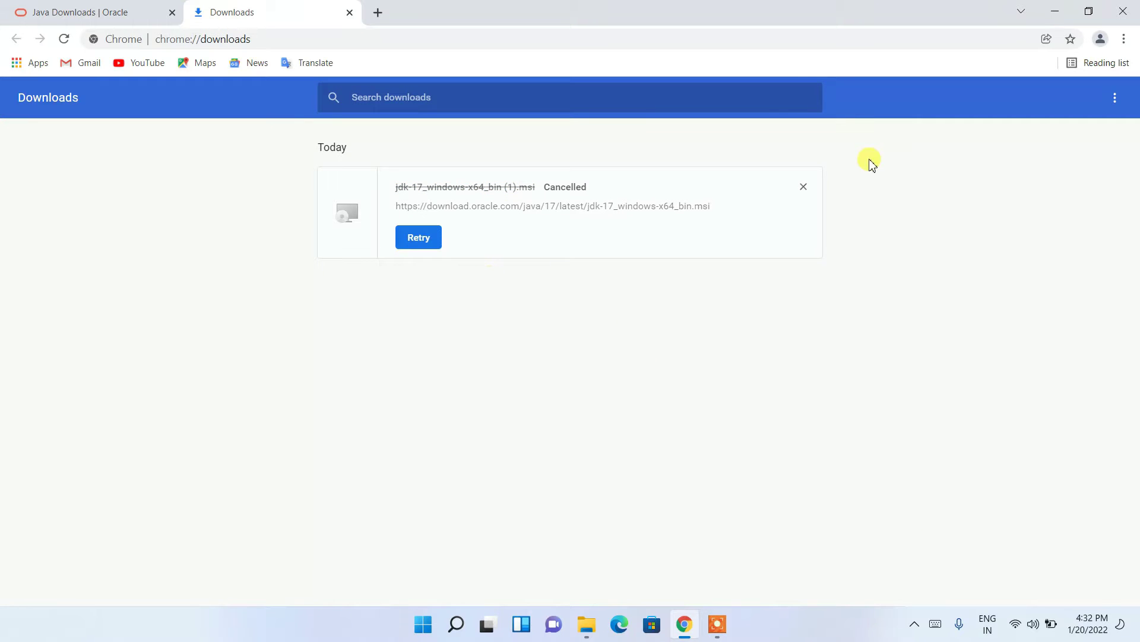
{"action": "left_click", "coordinate": [804, 188]}
{"action": "left_click", "coordinate": [1055, 10]}
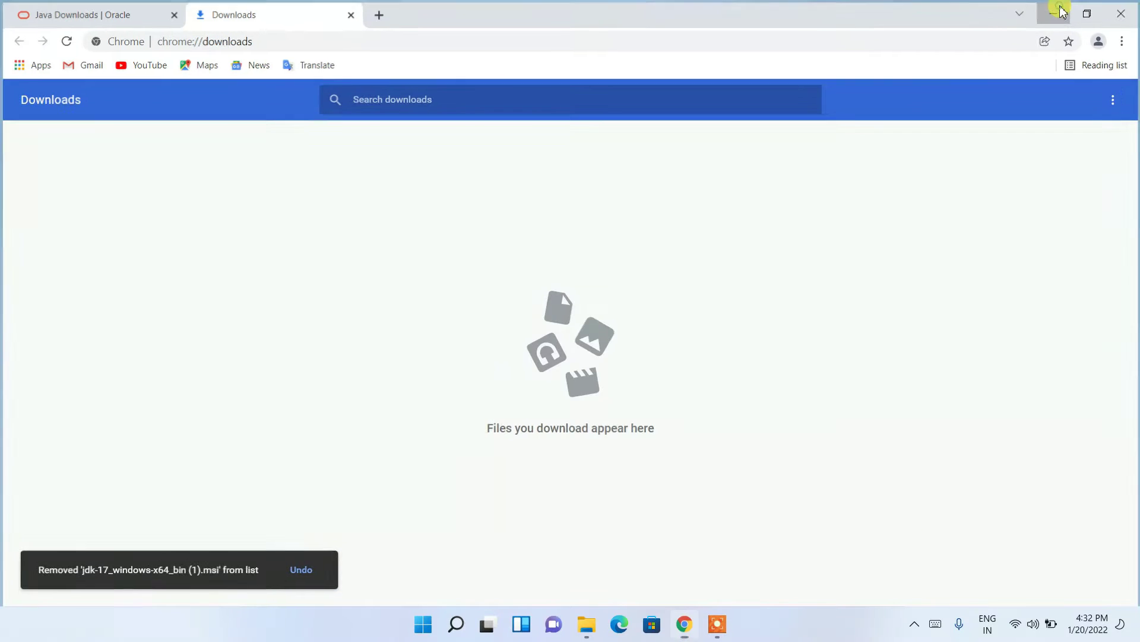
{"action": "left_click", "coordinate": [587, 624]}
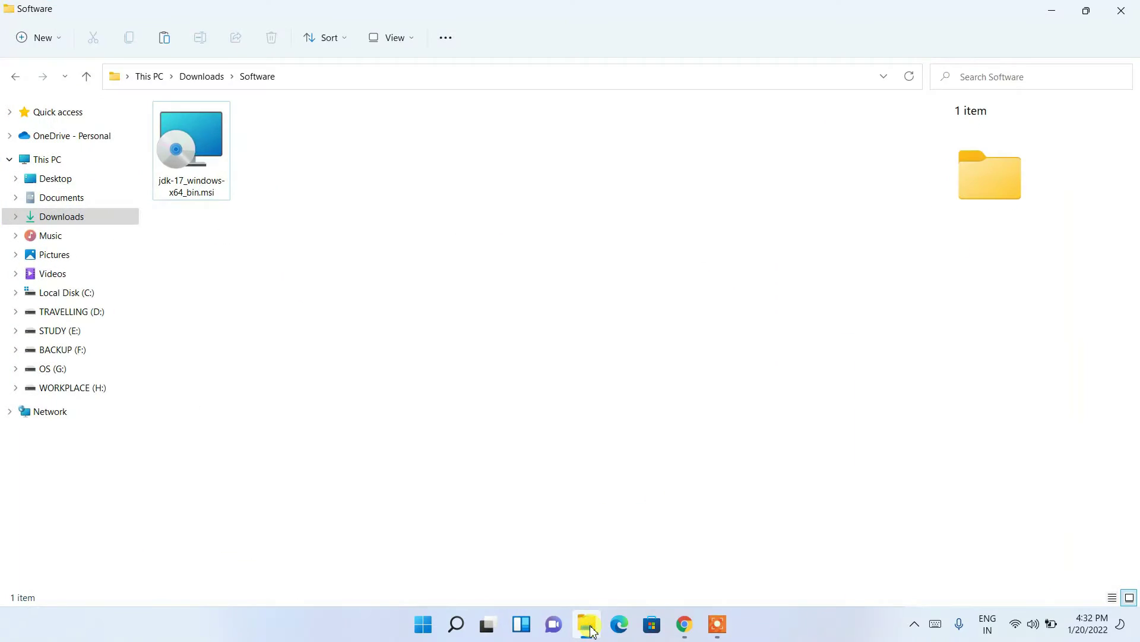
- Run jdk-17_windows-x64_bin.msi from the Software folder and minimise File Explorer
{"action": "left_click", "coordinate": [183, 150]}
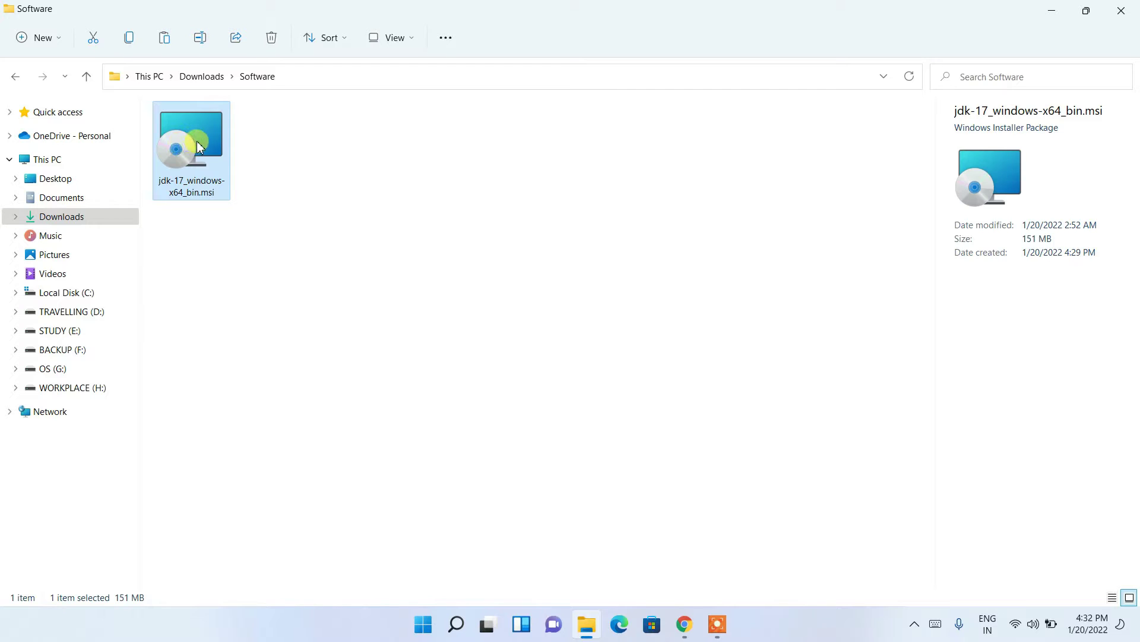
{"action": "double_click", "coordinate": [198, 147]}
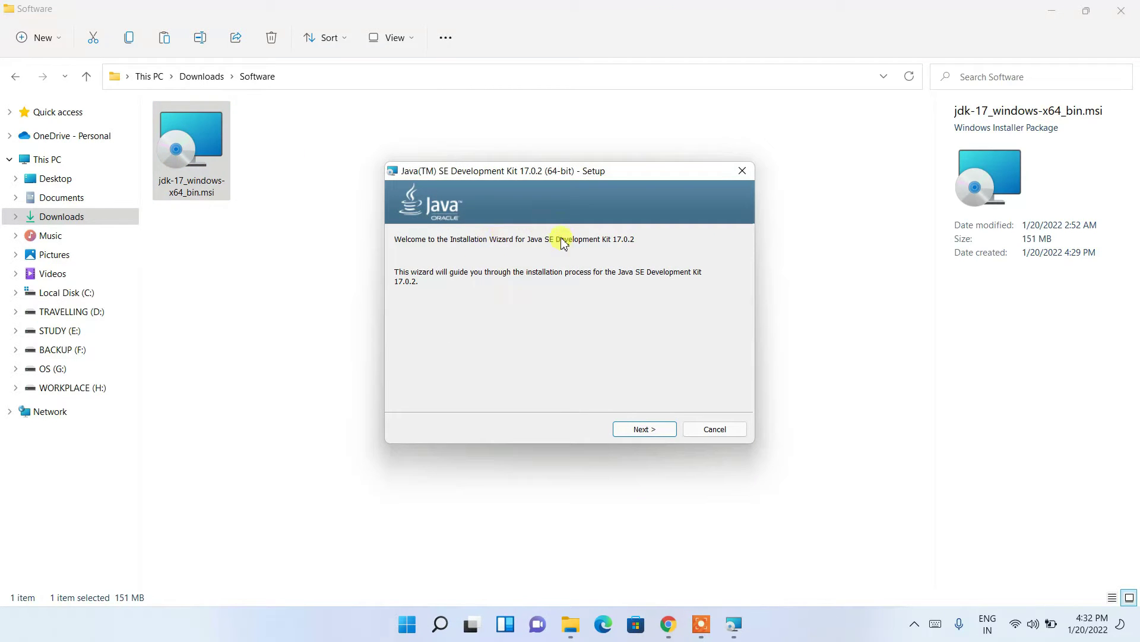
{"action": "left_click", "coordinate": [1053, 11]}
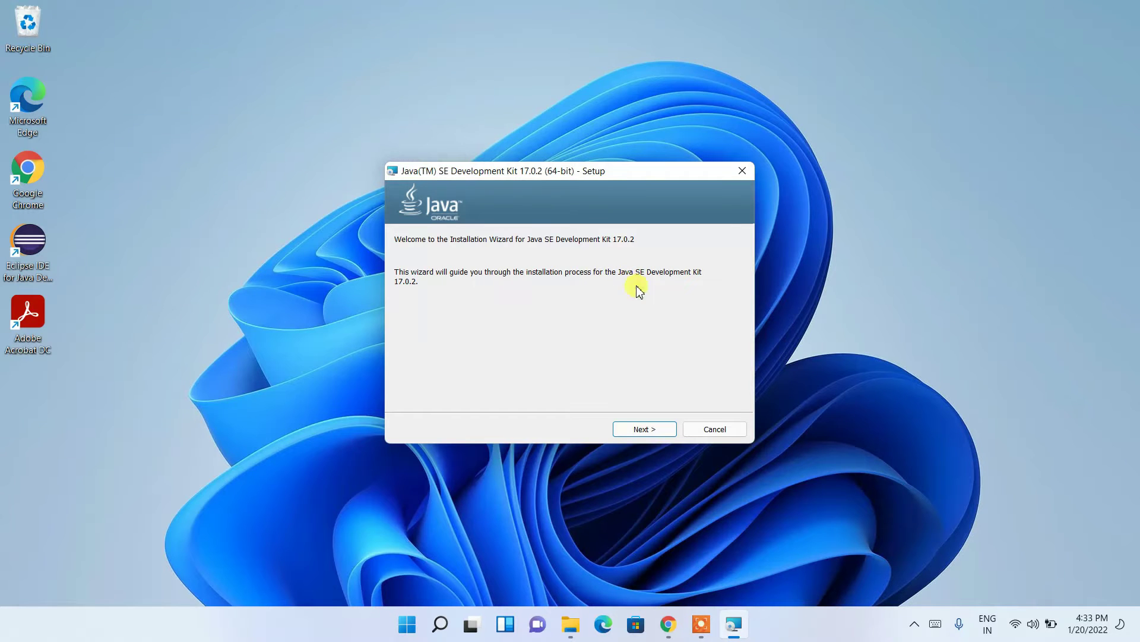
- Install JDK 17.0.2 into the default C:\Program Files\Java\jdk-17.0.2\ folder, then close the installer
{"action": "left_click", "coordinate": [643, 432]}
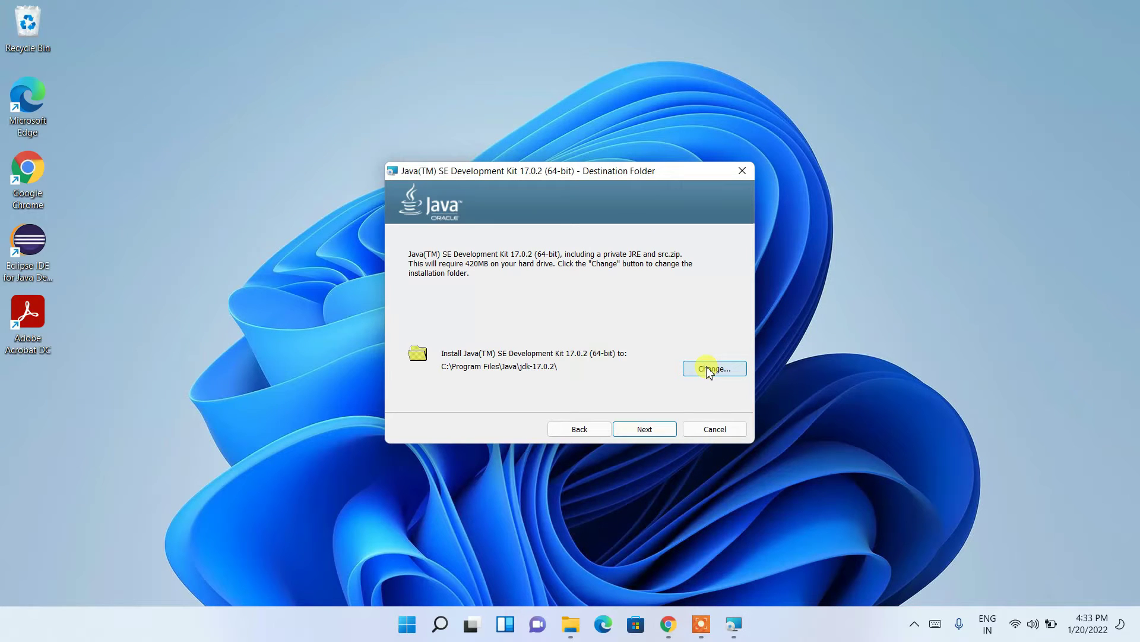
{"action": "left_click", "coordinate": [645, 429]}
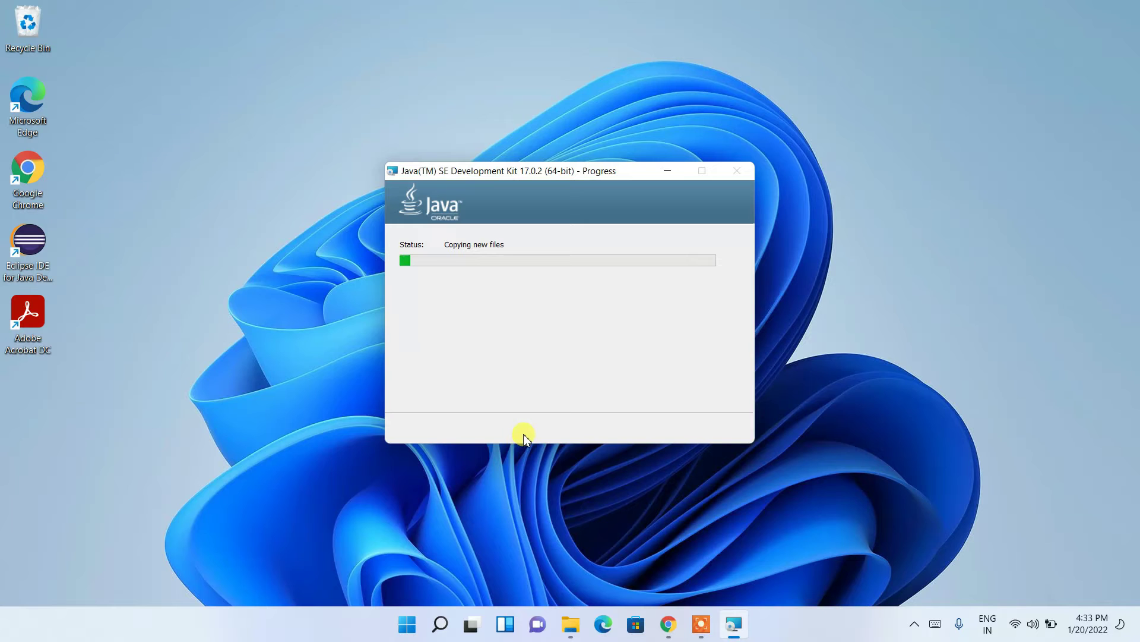
{"action": "mouse_move", "coordinate": [701, 623]}
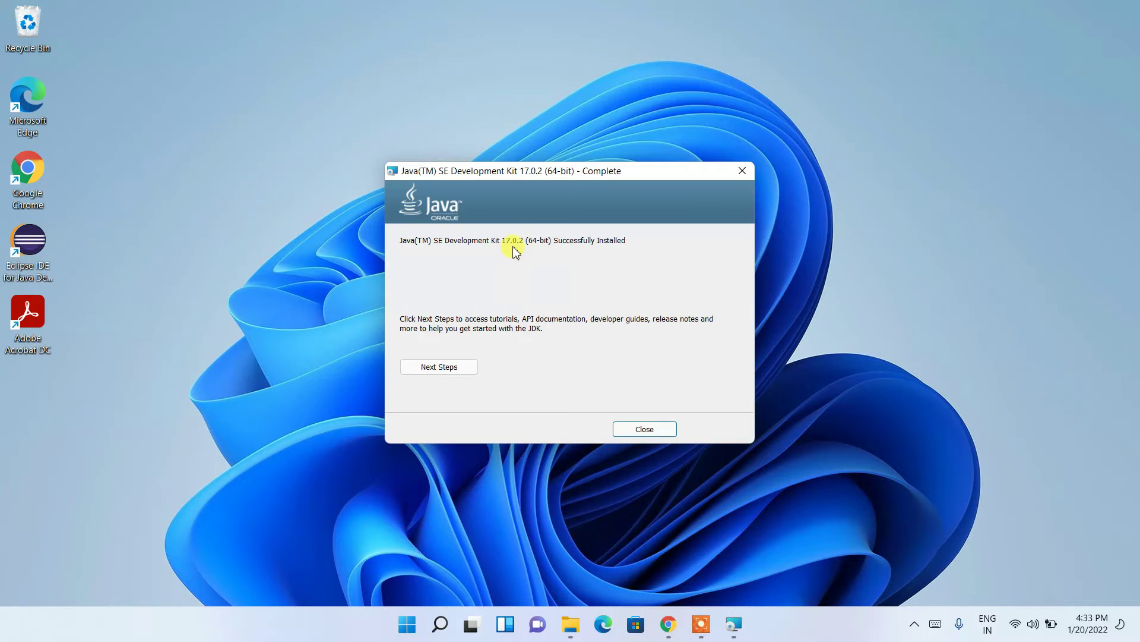
{"action": "left_click", "coordinate": [646, 432]}
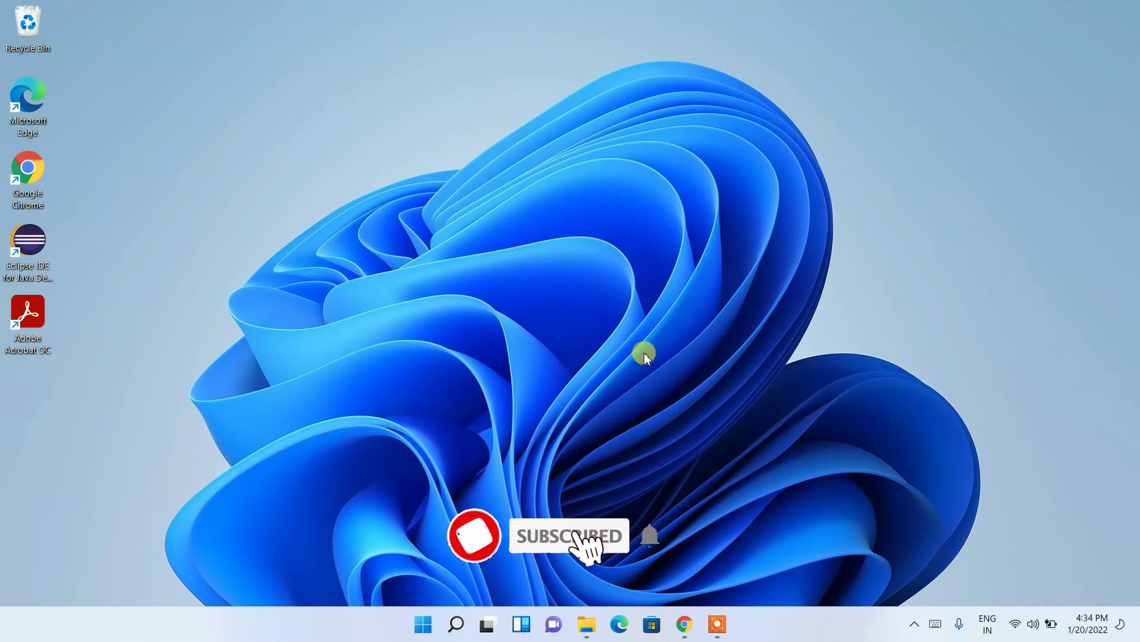
- Browse from drive C: through Program Files, Java and jdk-17.0.2 into the bin folder
{"action": "left_click", "coordinate": [587, 624]}
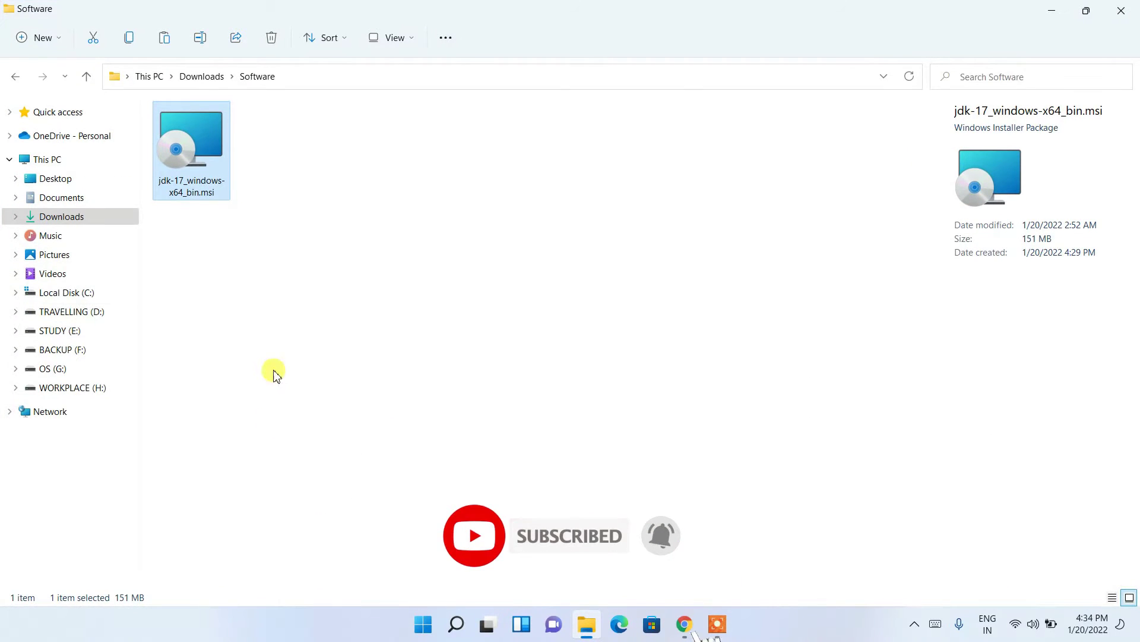
{"action": "left_click", "coordinate": [48, 294]}
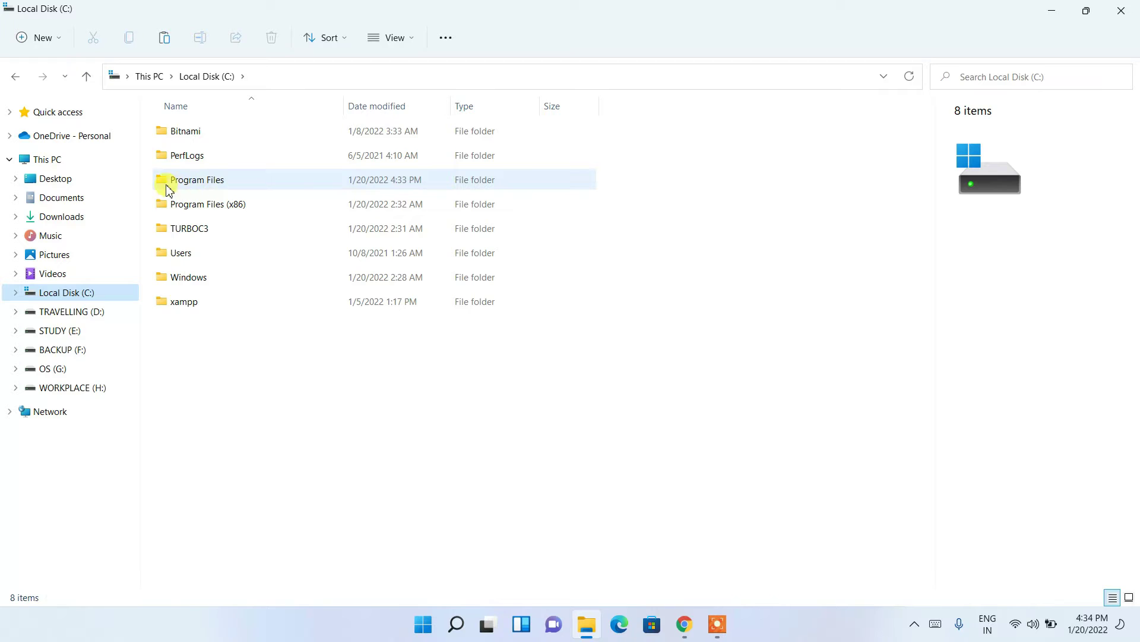
{"action": "double_click", "coordinate": [201, 184]}
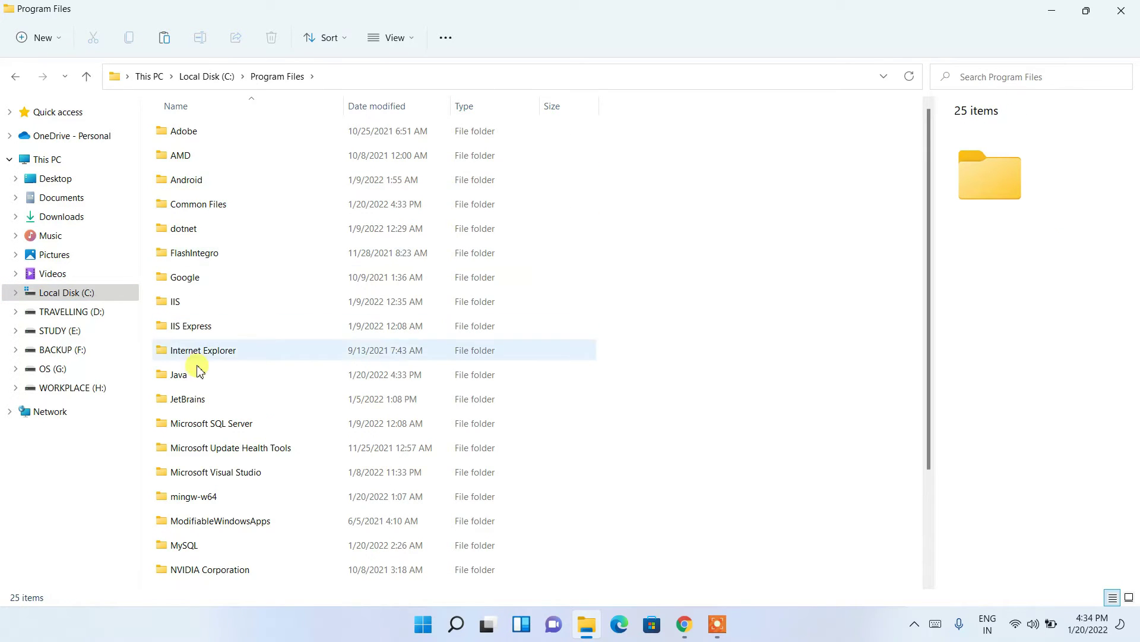
{"action": "left_click", "coordinate": [189, 383]}
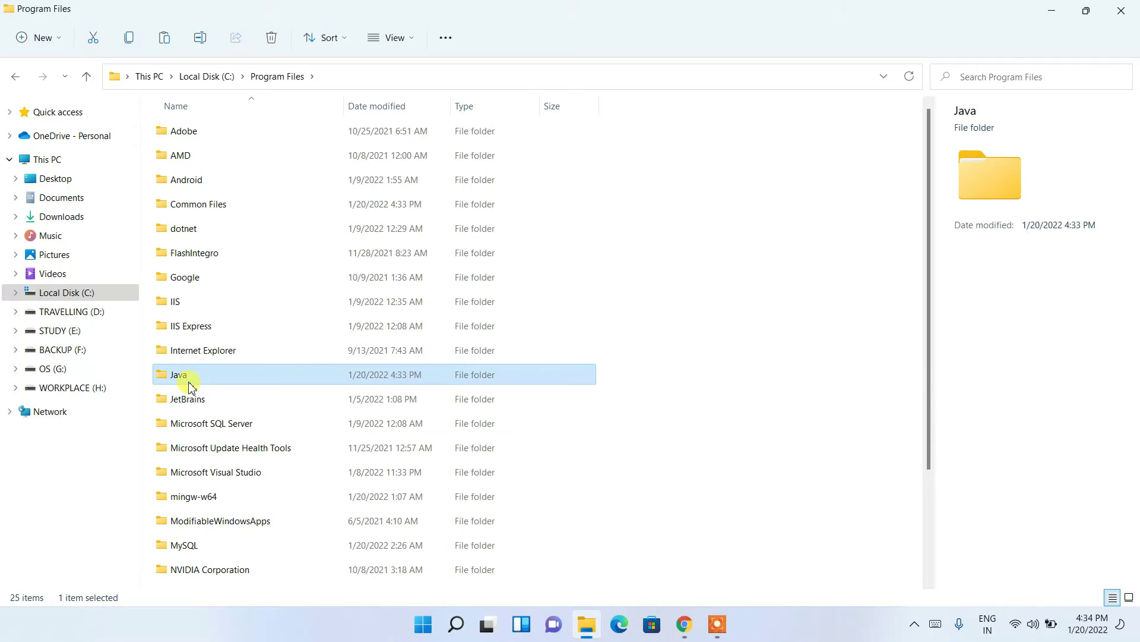
{"action": "double_click", "coordinate": [198, 379]}
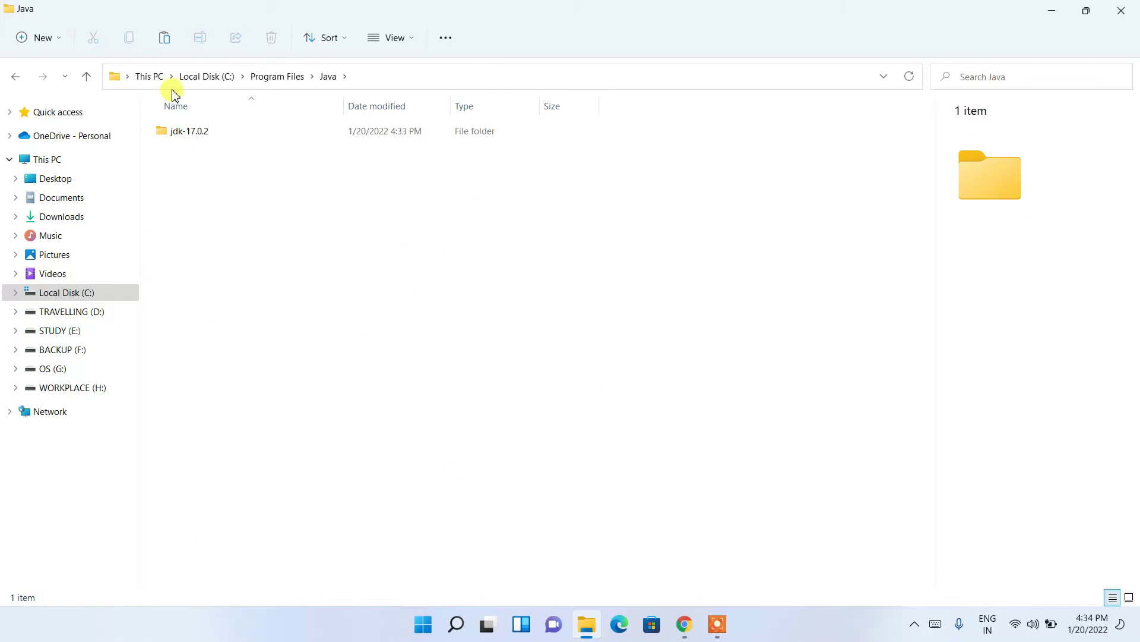
{"action": "left_click", "coordinate": [201, 132]}
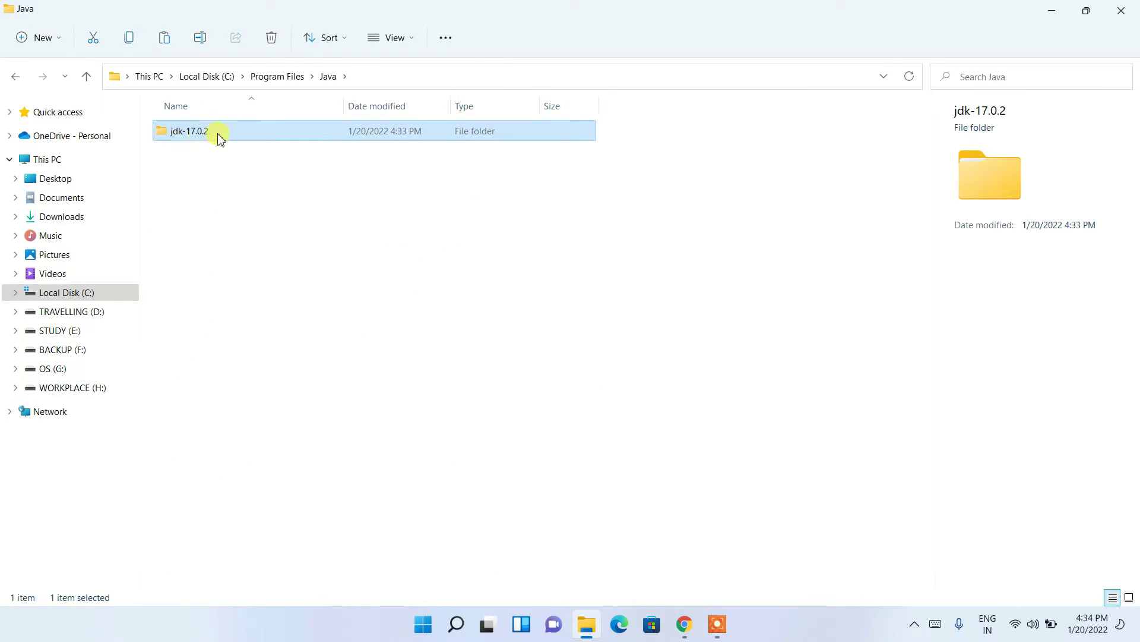
{"action": "double_click", "coordinate": [220, 136]}
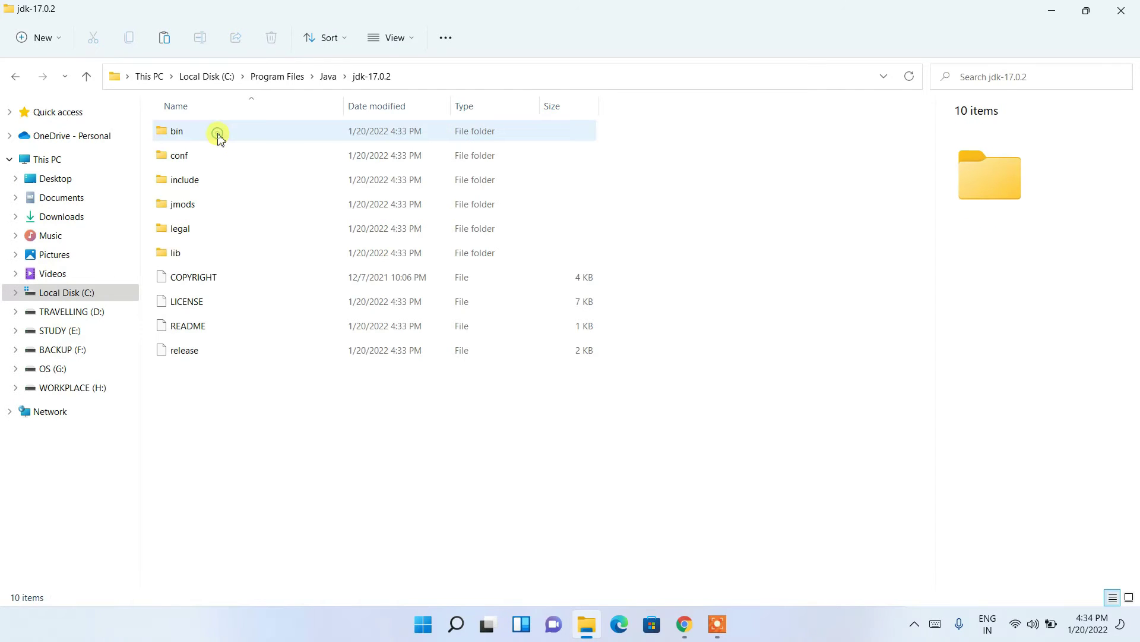
{"action": "left_click", "coordinate": [196, 138]}
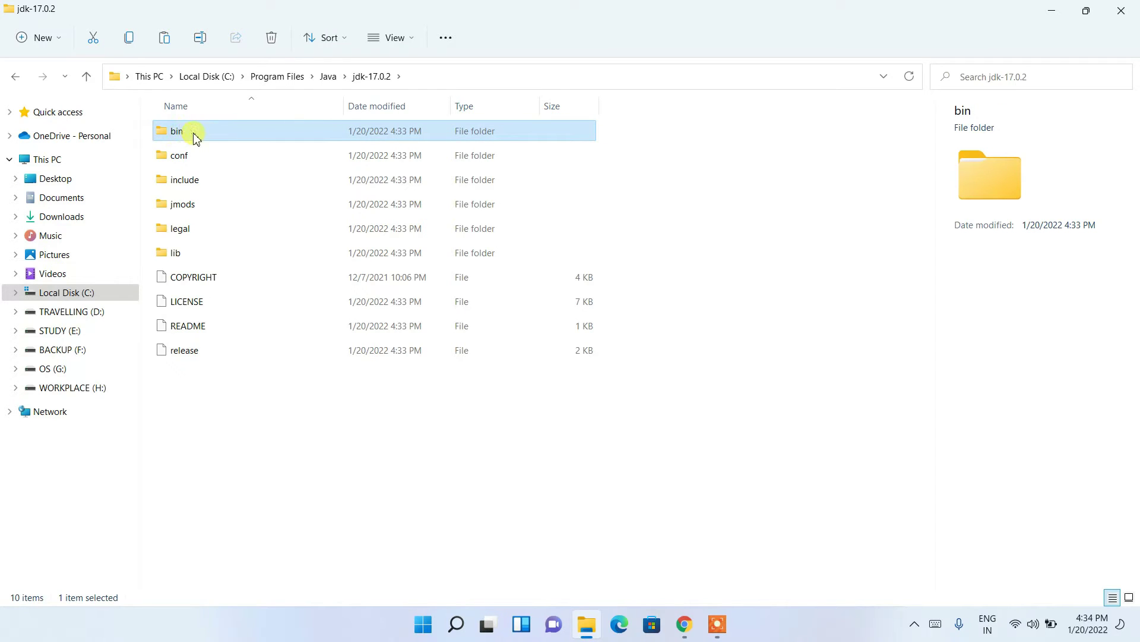
{"action": "double_click", "coordinate": [196, 135]}
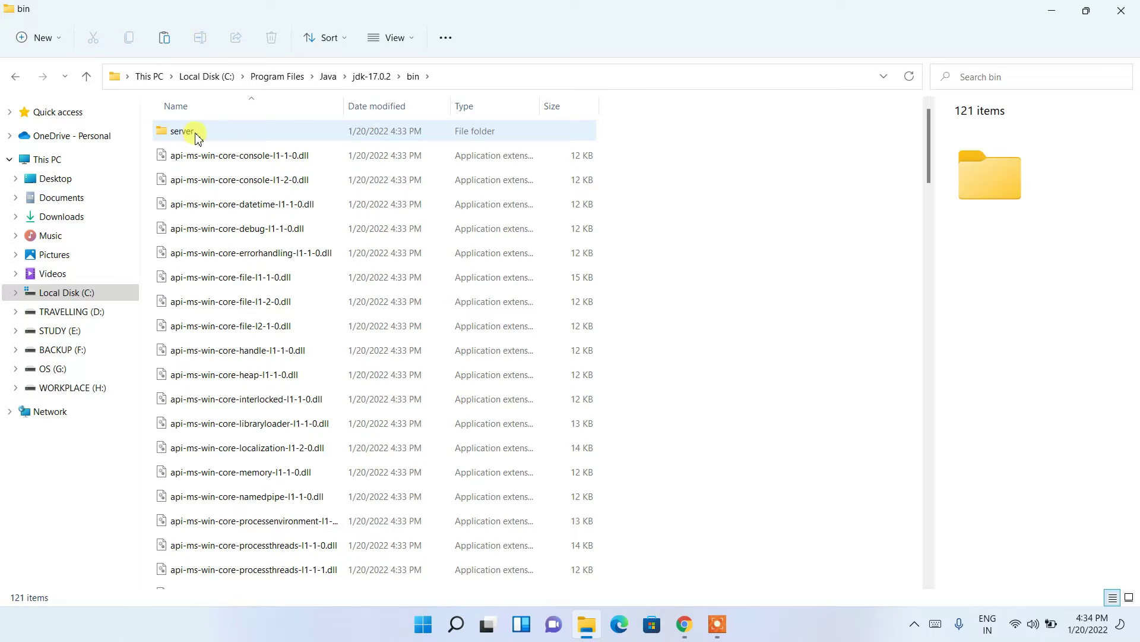
- Copy the bin folder's full path from the address bar
{"action": "left_click_drag", "start_coordinate": [682, 149], "coordinate": [397, 529]}
{"action": "left_click", "coordinate": [509, 351]}
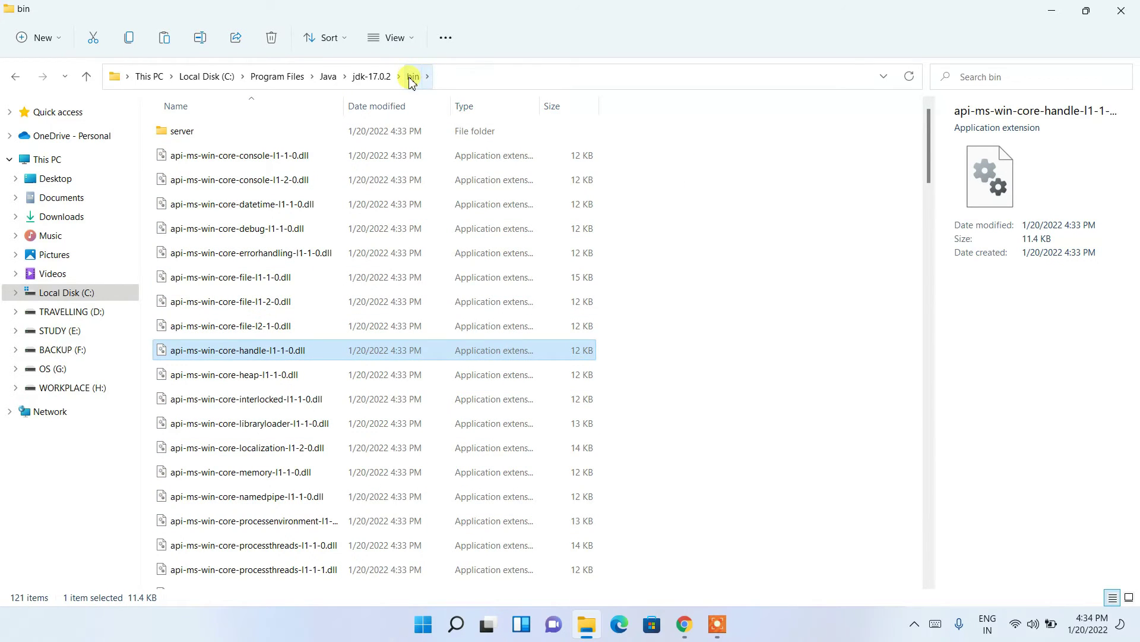
{"action": "left_click", "coordinate": [512, 76]}
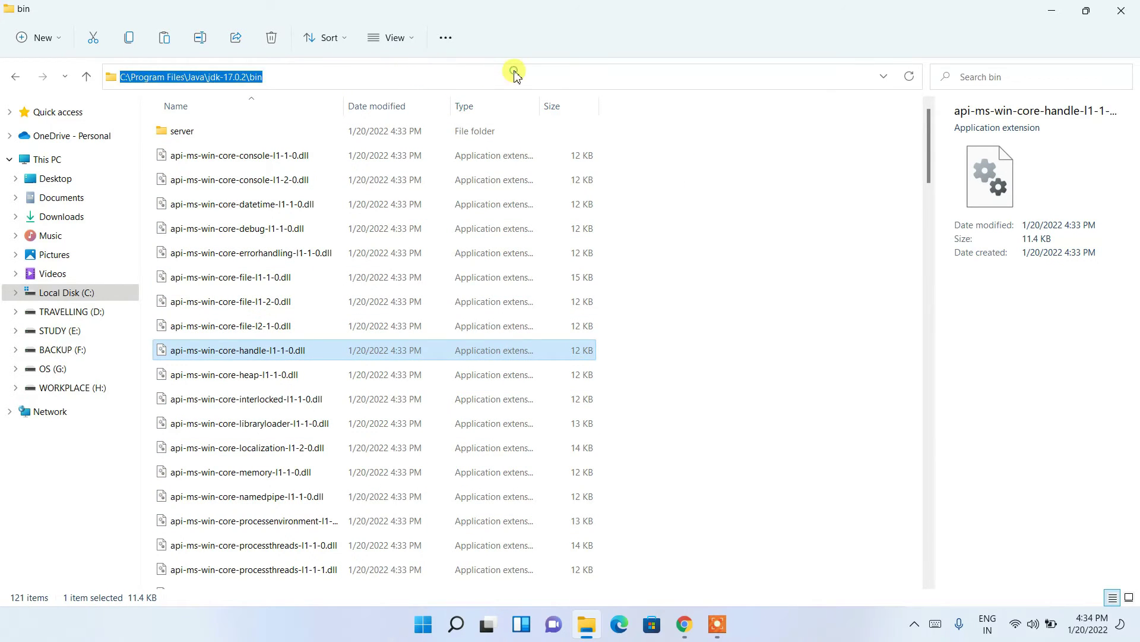
{"action": "right_click", "coordinate": [457, 77]}
{"action": "left_click", "coordinate": [496, 123]}
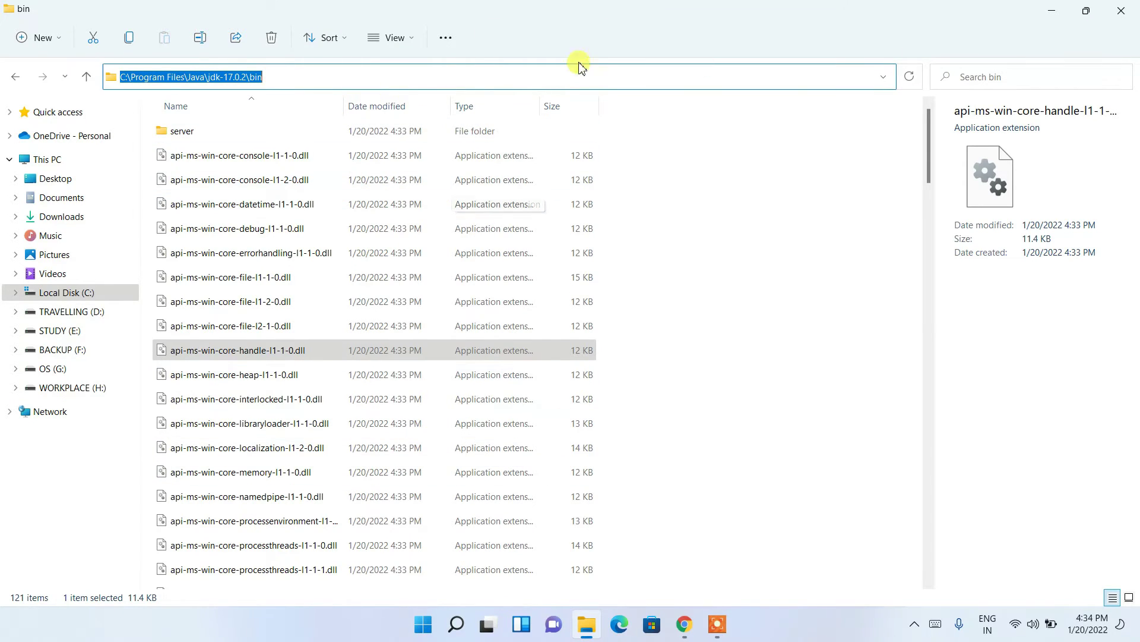
- Open System Properties via a Windows search for 'envir'
{"action": "left_click", "coordinate": [468, 632]}
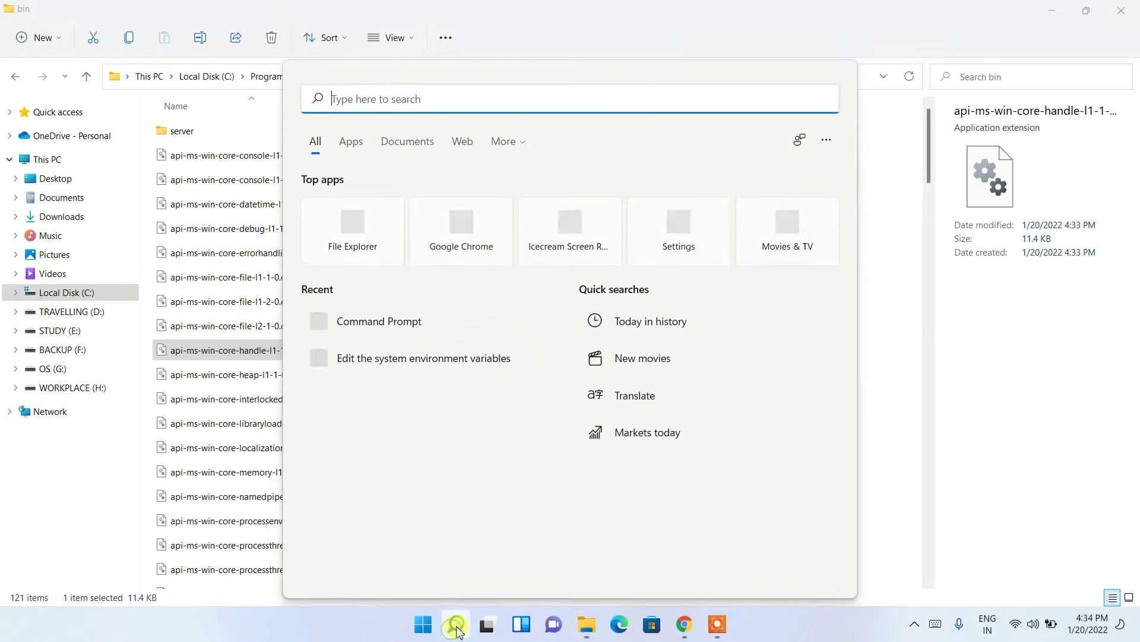
{"action": "left_click", "coordinate": [386, 98]}
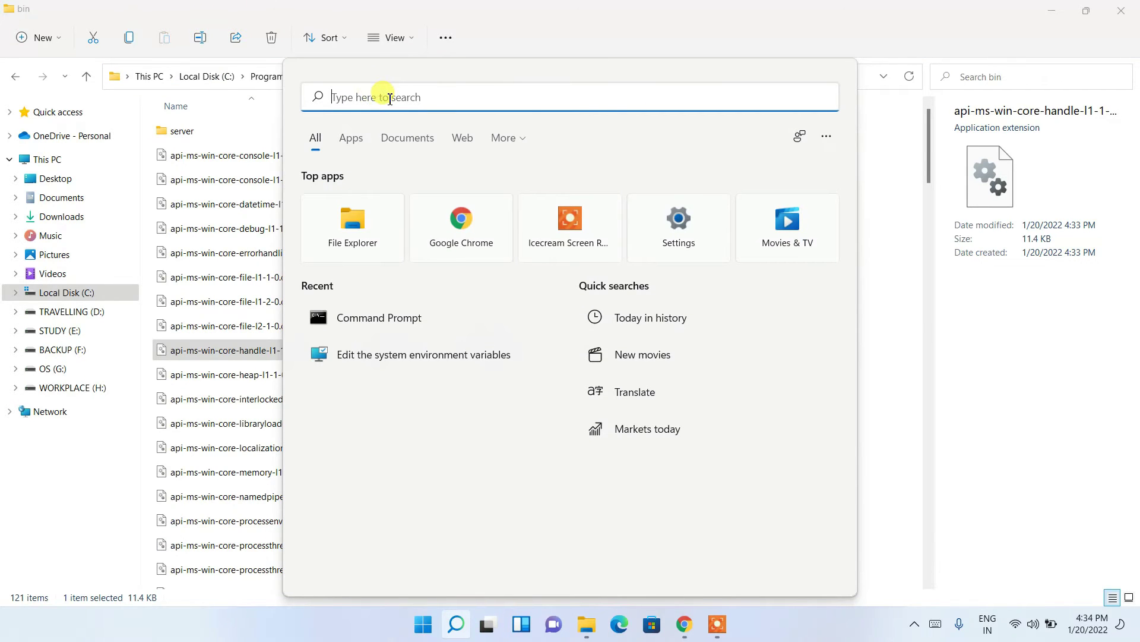
{"action": "type", "text": "envir"}
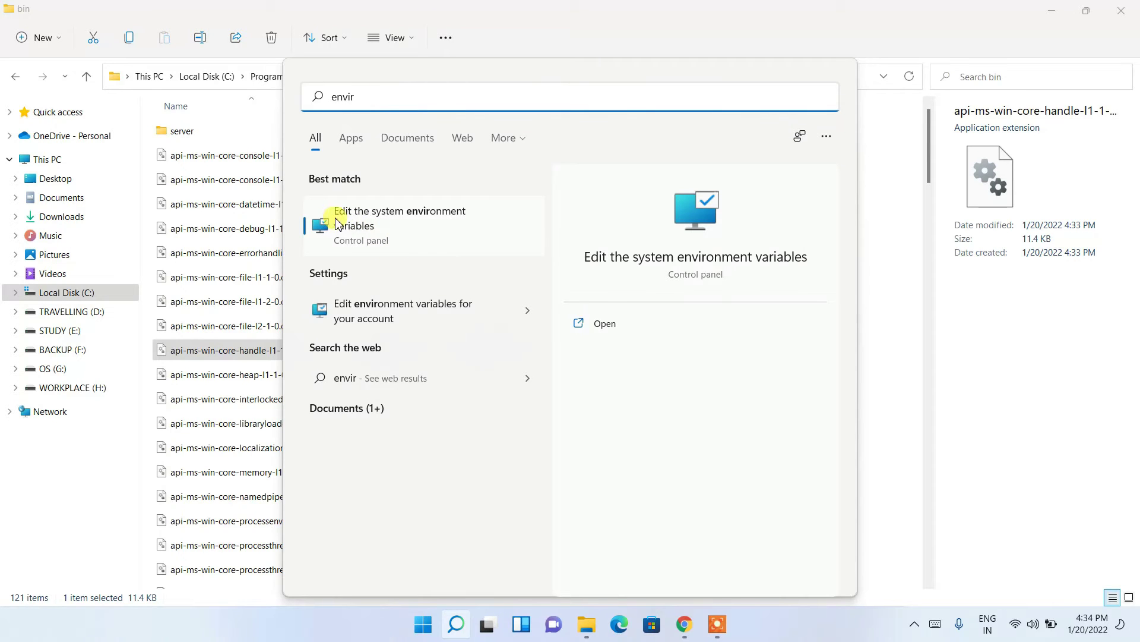
{"action": "left_click", "coordinate": [431, 223]}
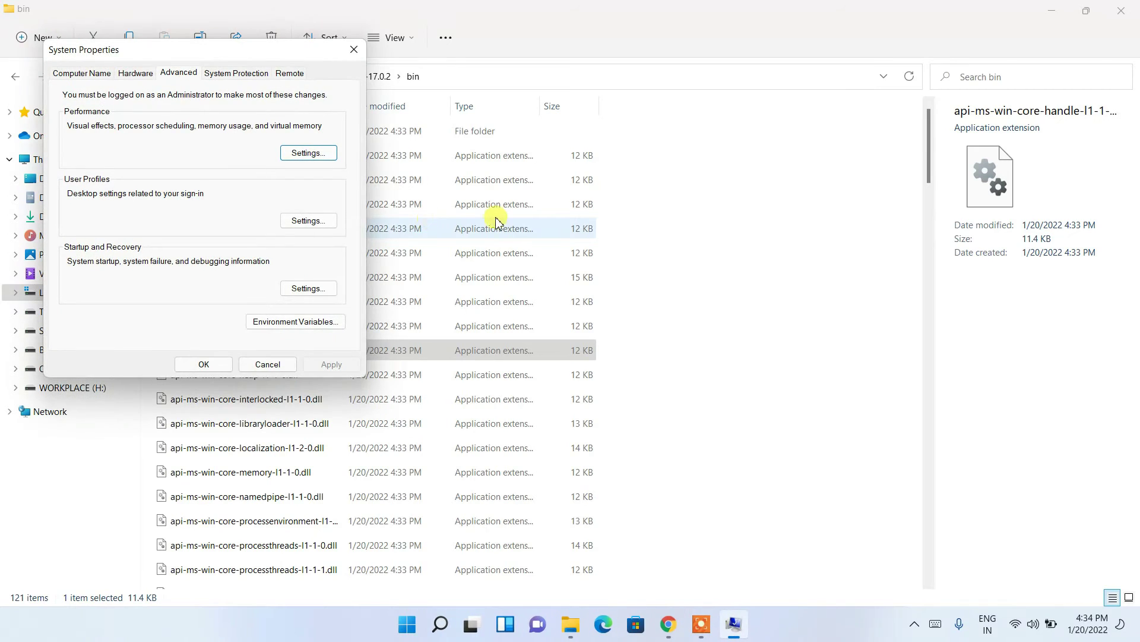
{"action": "left_click_drag", "start_coordinate": [91, 55], "coordinate": [150, 60]}
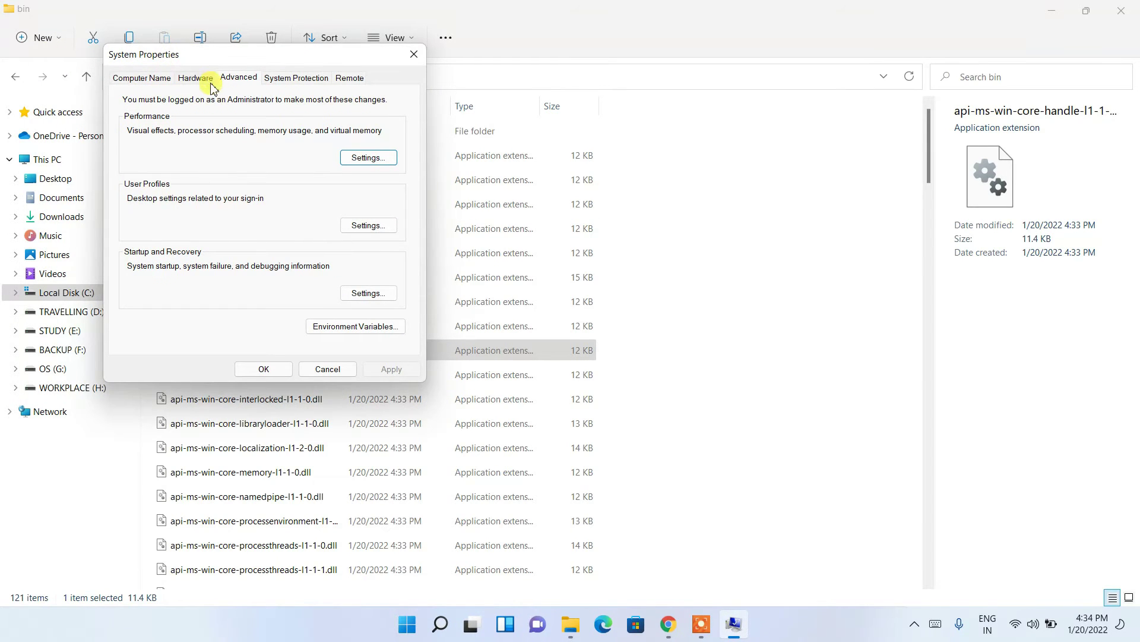
- Edit the system Path variable from Environment Variables and add a new blank entry
{"action": "left_click", "coordinate": [336, 328]}
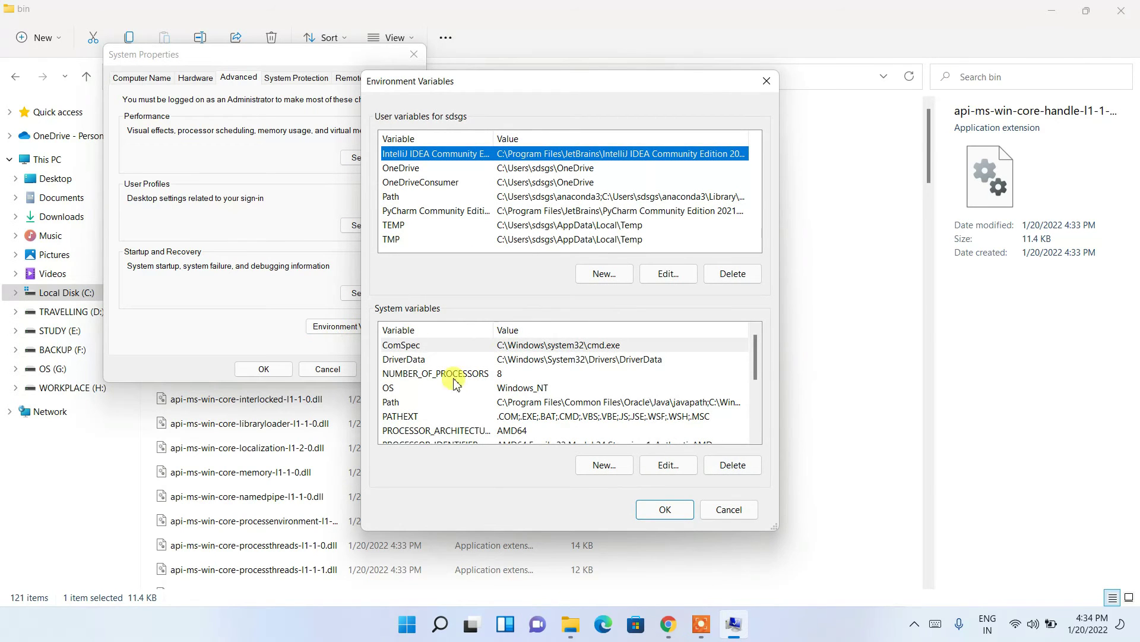
{"action": "left_click", "coordinate": [414, 404]}
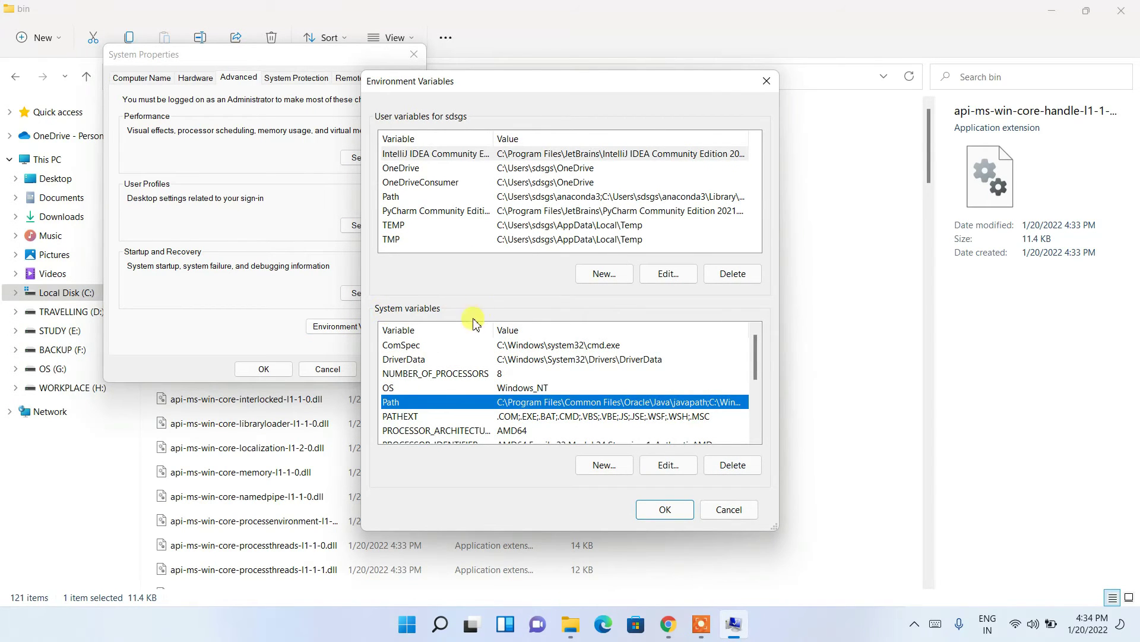
{"action": "left_click", "coordinate": [668, 467]}
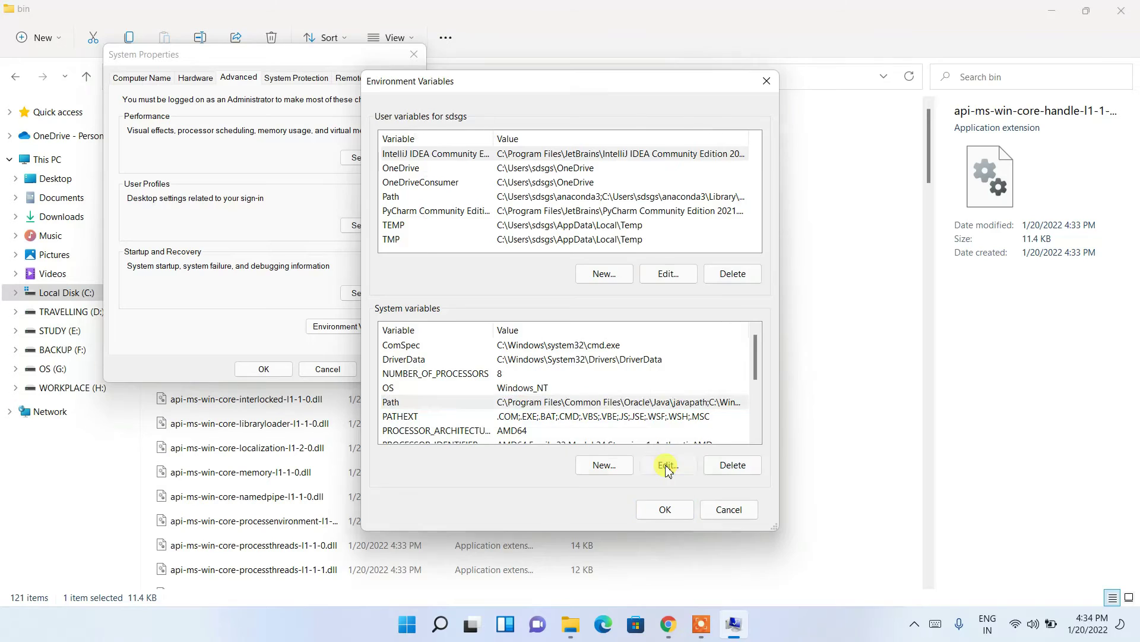
{"action": "left_click", "coordinate": [710, 152]}
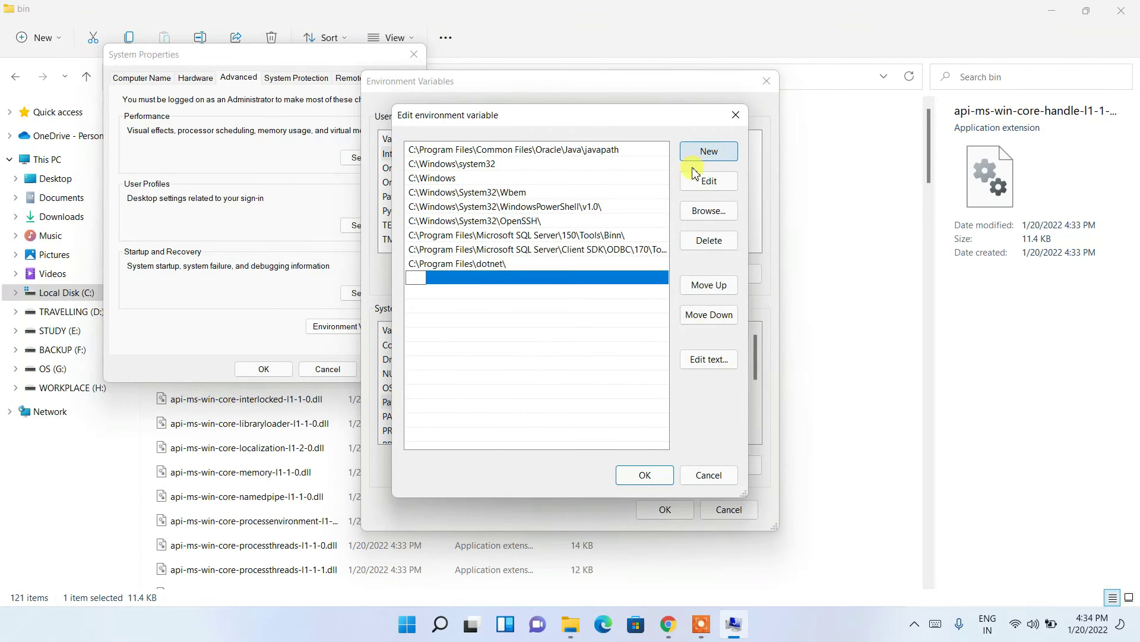
- Paste C:\Program Files\Java\jdk-17.0.2\bin into the new Path entry and confirm
{"action": "right_click", "coordinate": [420, 277]}
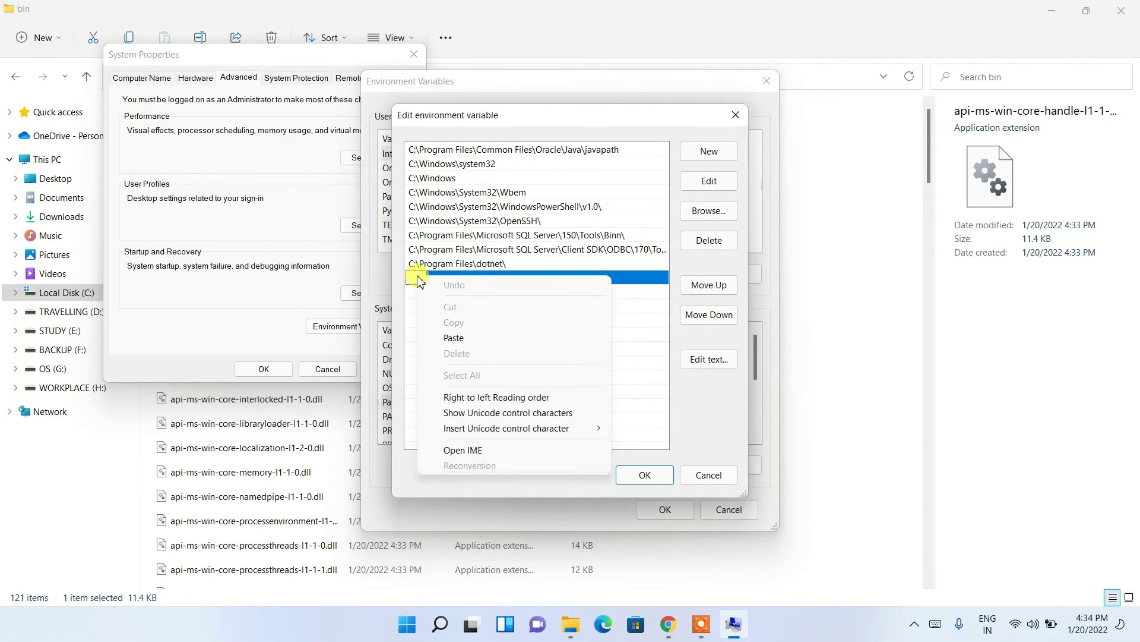
{"action": "left_click", "coordinate": [452, 338]}
{"action": "left_click", "coordinate": [536, 296]}
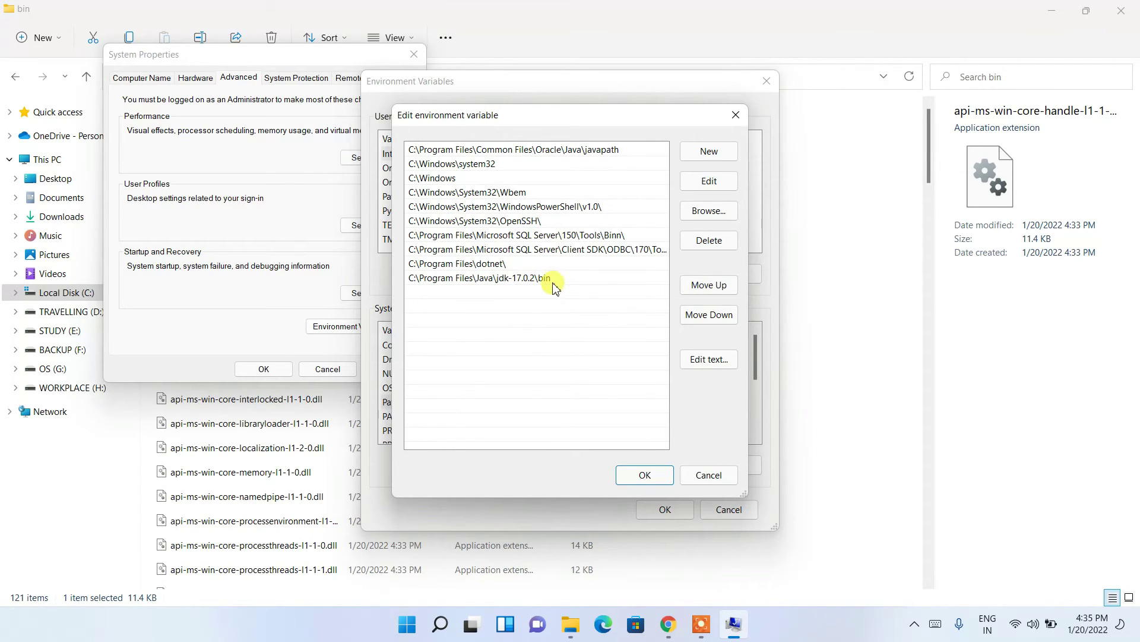
{"action": "left_click", "coordinate": [648, 474]}
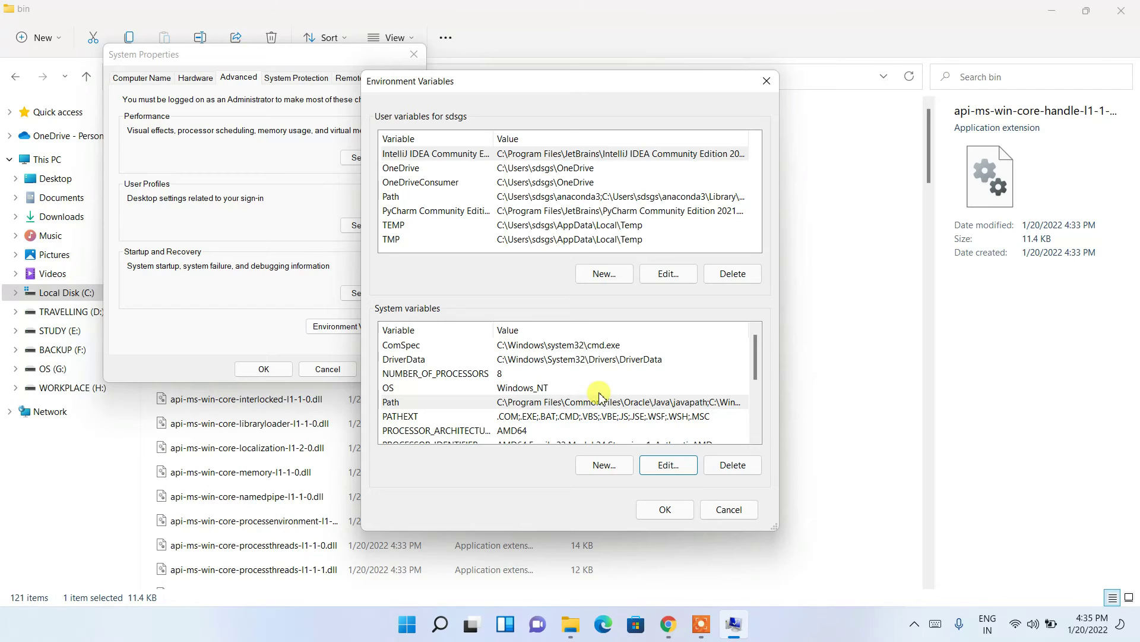
- Create system variable JAVA_HOME as C:\Program Files\Java\jdk-17.0.2, then save and close all dialogs
{"action": "left_click", "coordinate": [604, 464]}
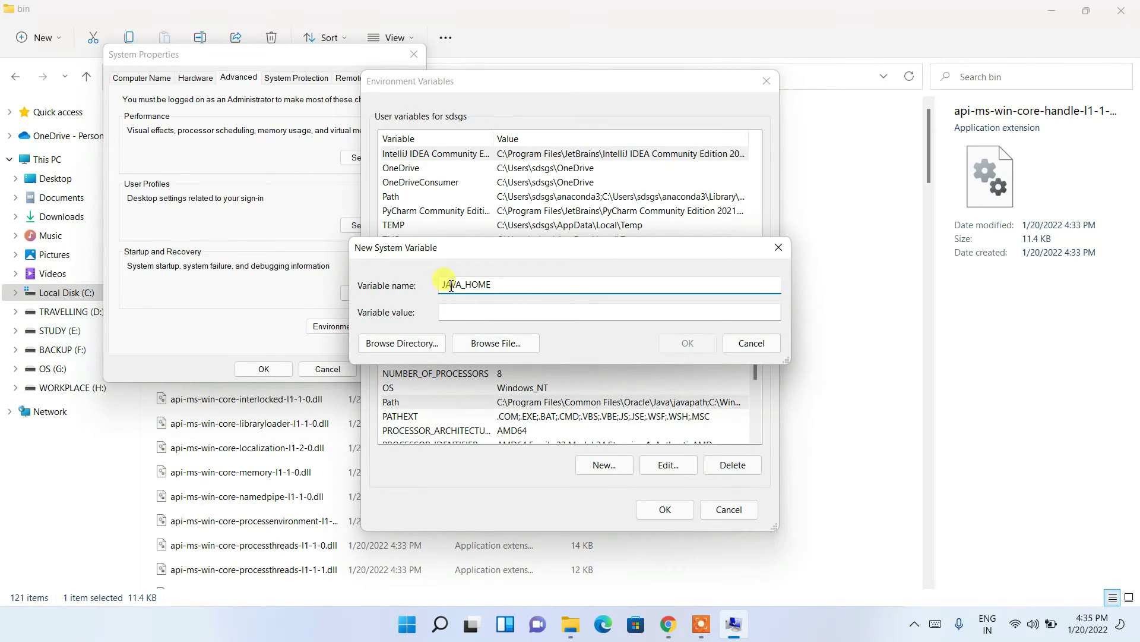
{"action": "left_click", "coordinate": [516, 309]}
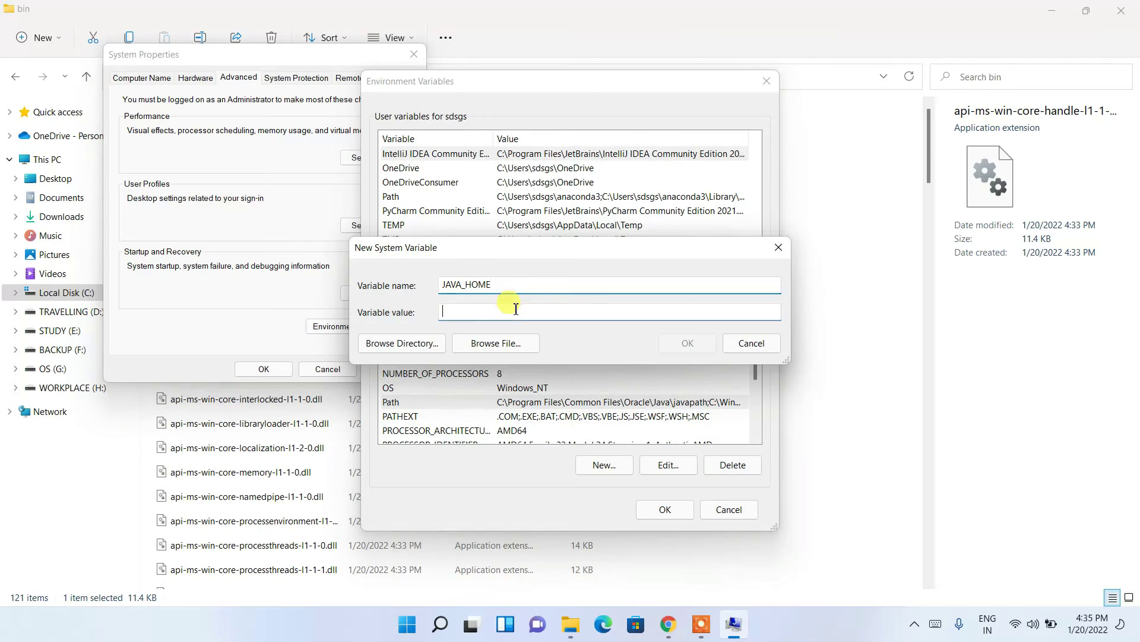
{"action": "right_click", "coordinate": [464, 315]}
{"action": "left_click", "coordinate": [500, 378]}
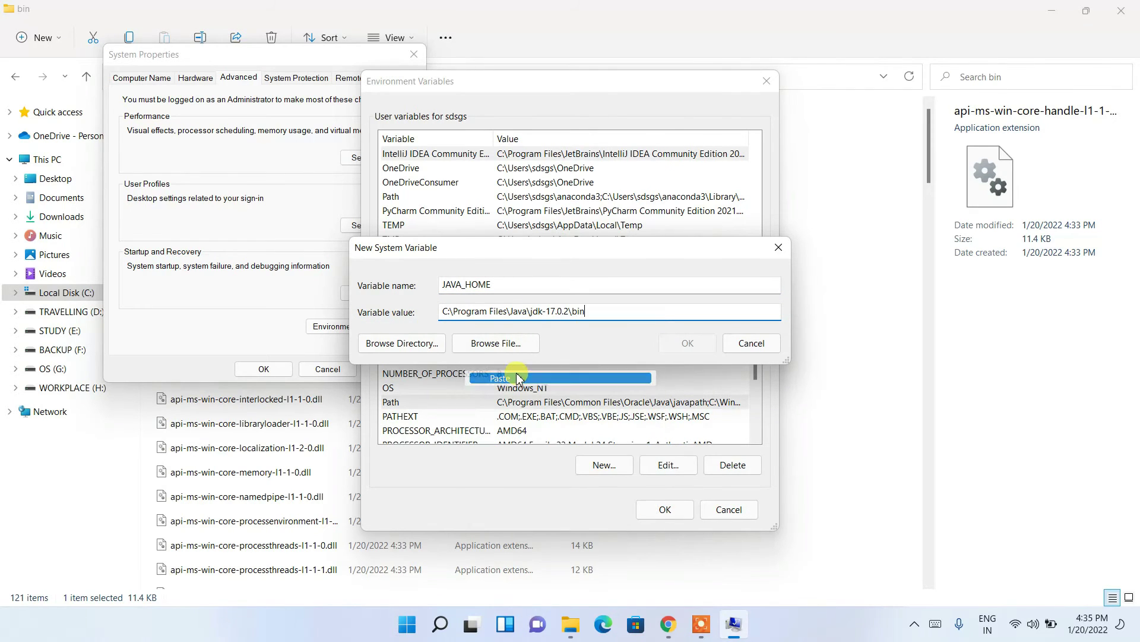
{"action": "key", "text": "BackSpace"}
{"action": "key", "text": "BackSpace"}
{"action": "key", "text": "BackSpace"}
{"action": "key", "text": "BackSpace"}
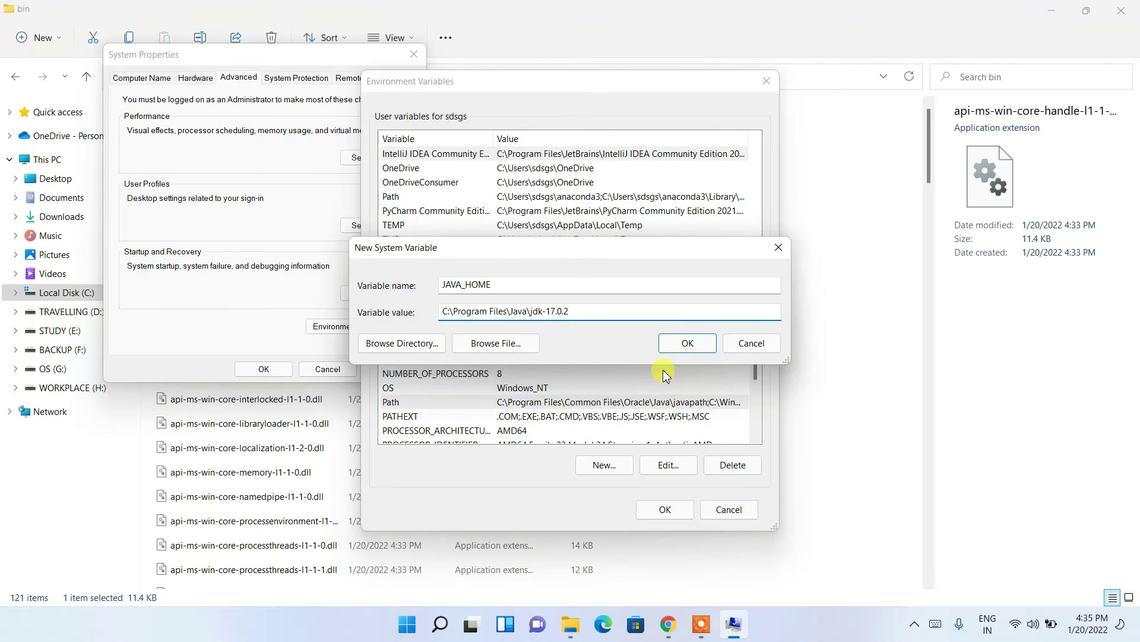
{"action": "left_click_drag", "start_coordinate": [572, 313], "coordinate": [531, 321]}
{"action": "left_click", "coordinate": [689, 343]}
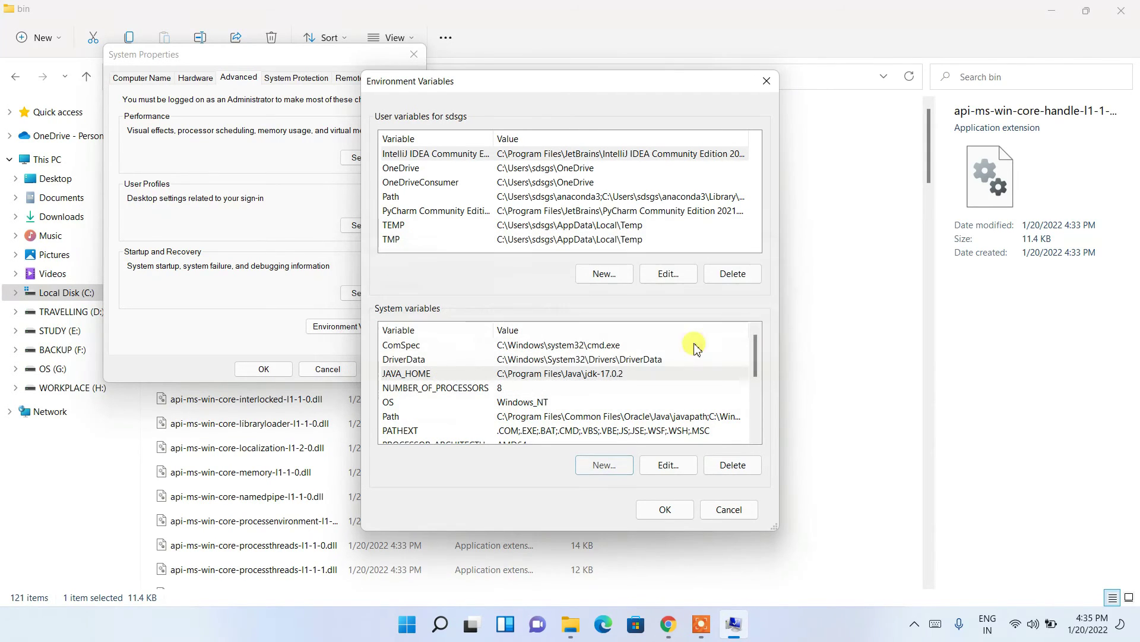
{"action": "left_click", "coordinate": [664, 508]}
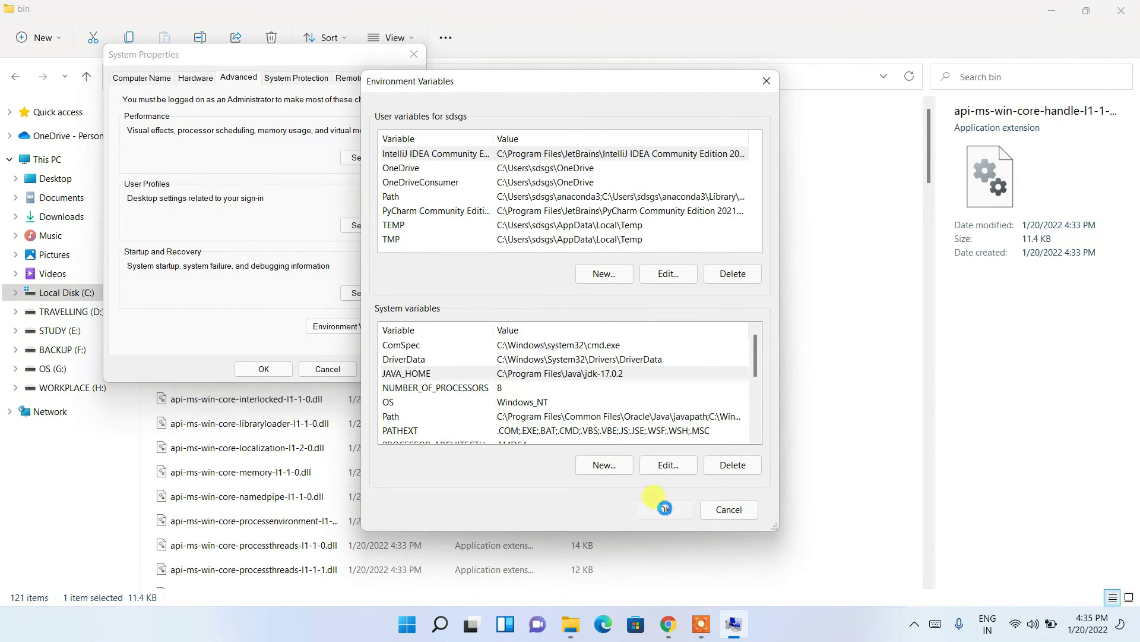
{"action": "left_click", "coordinate": [264, 369]}
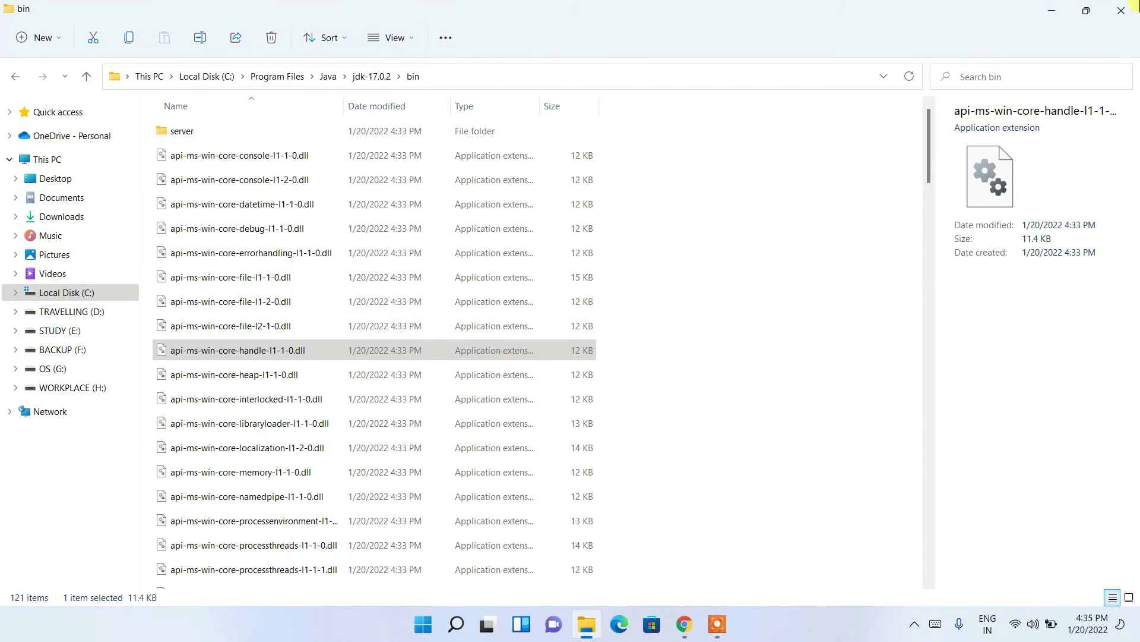
- Minimise File Explorer and launch Command Prompt through a search for 'cmd'
{"action": "left_click", "coordinate": [1049, 10]}
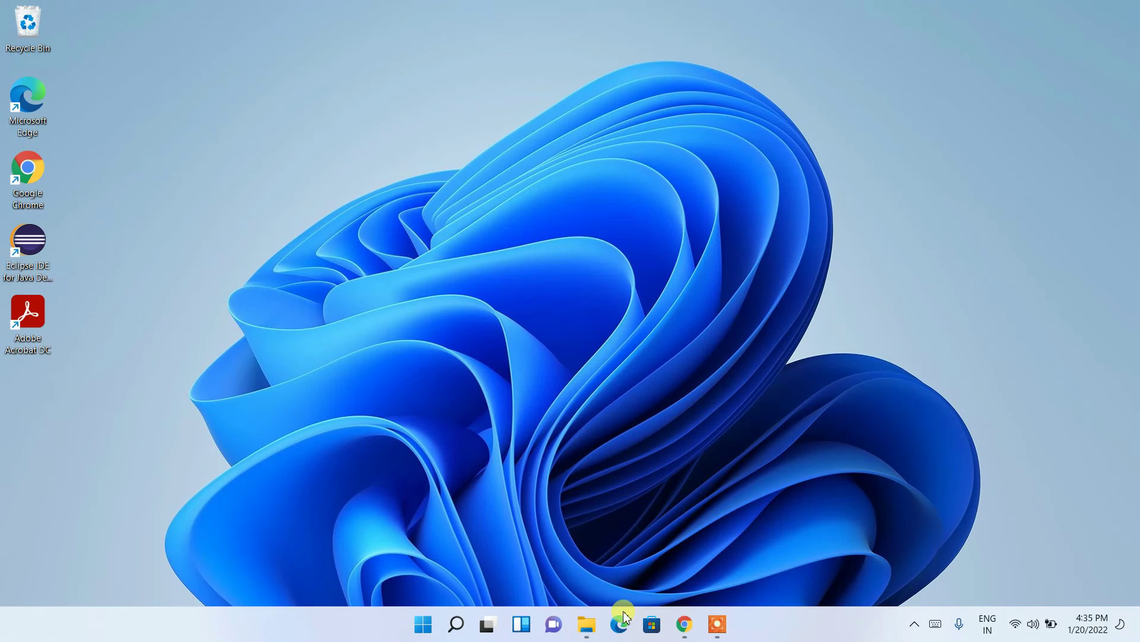
{"action": "left_click", "coordinate": [456, 624]}
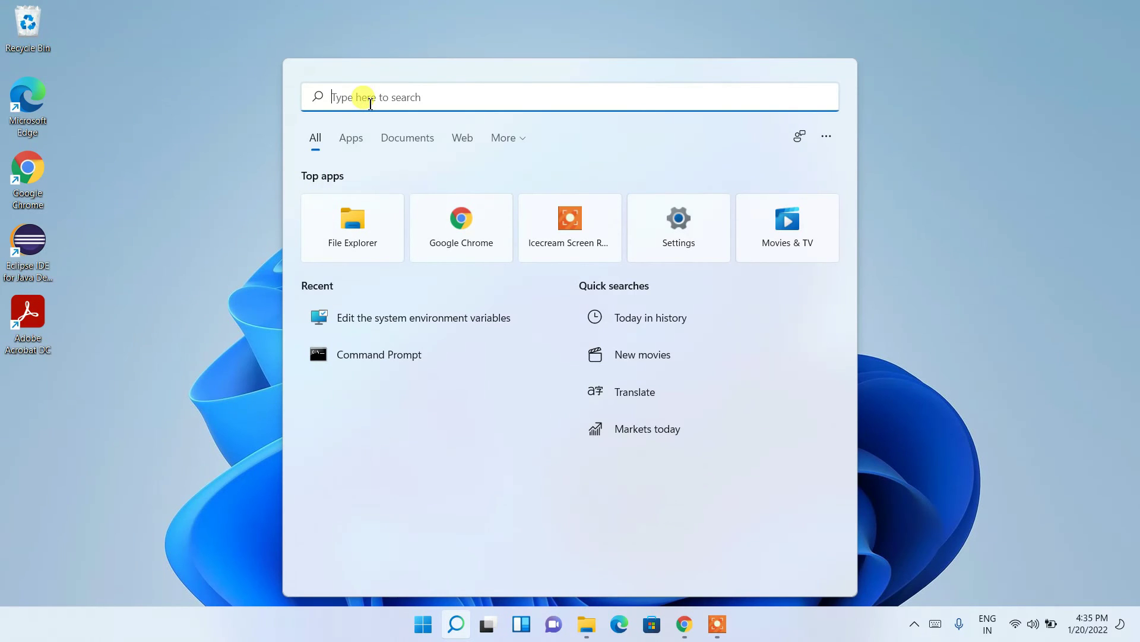
{"action": "type", "text": "cmd"}
{"action": "left_click", "coordinate": [394, 215]}
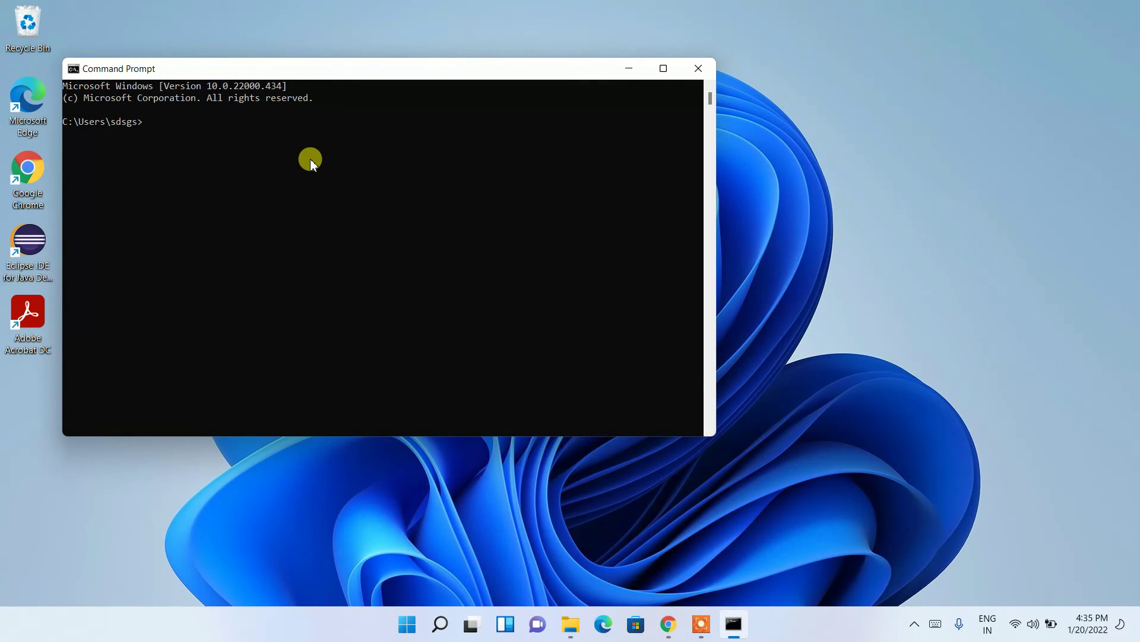
- Run java --version and highlight the reported java 17.0.2 2022-01-18 LTS line
{"action": "type", "text": "java --version"}
{"action": "key", "text": "Return"}
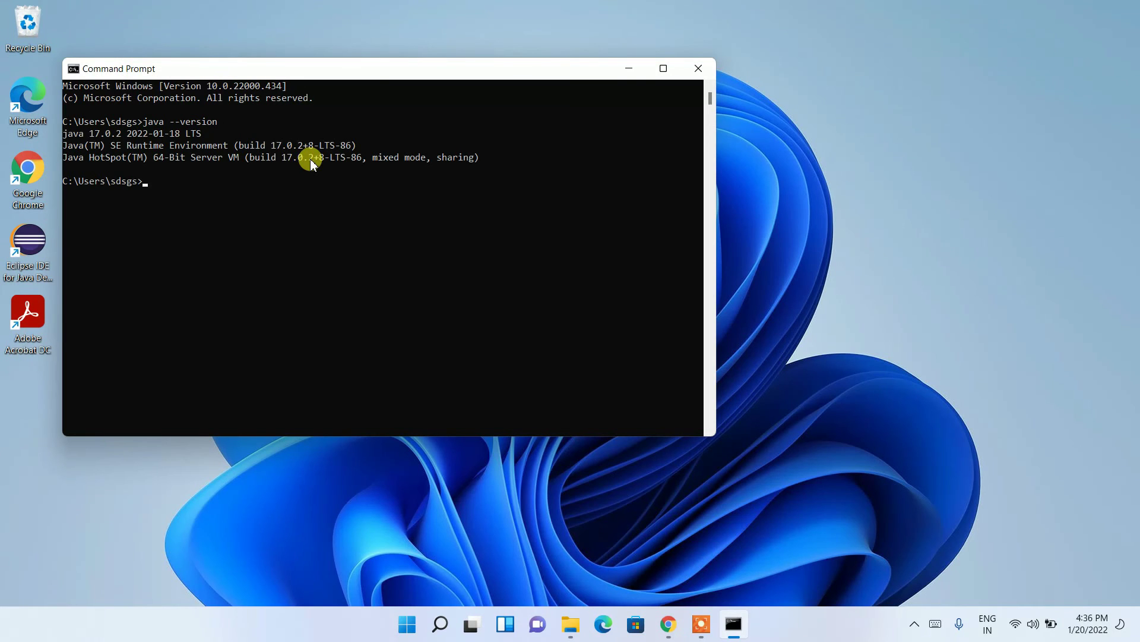
{"action": "left_click_drag", "start_coordinate": [65, 134], "coordinate": [200, 135]}
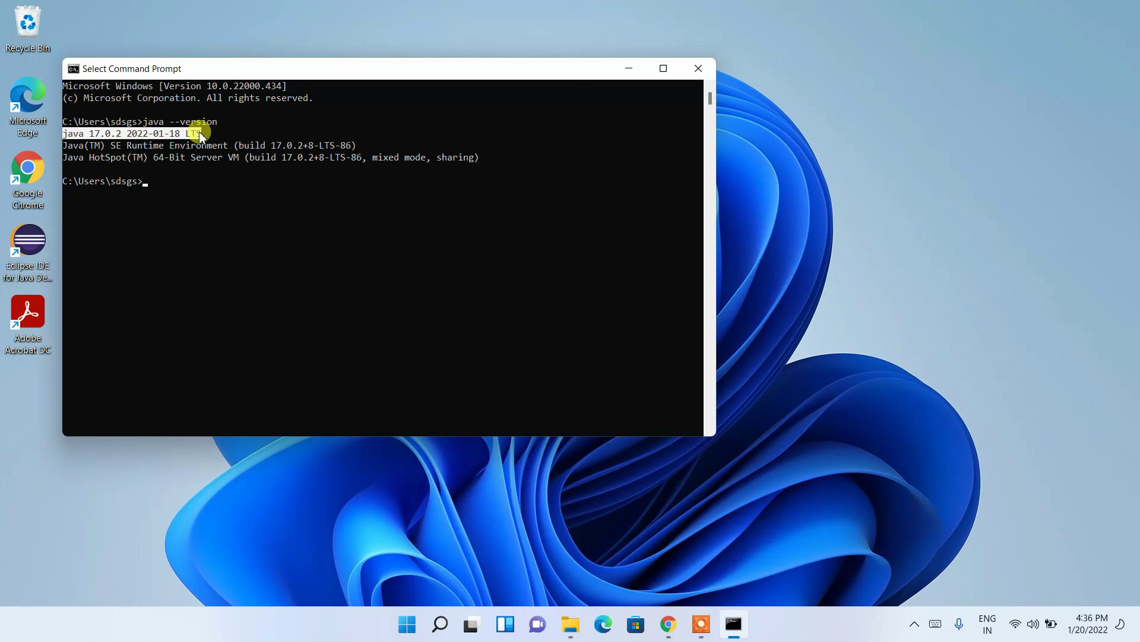